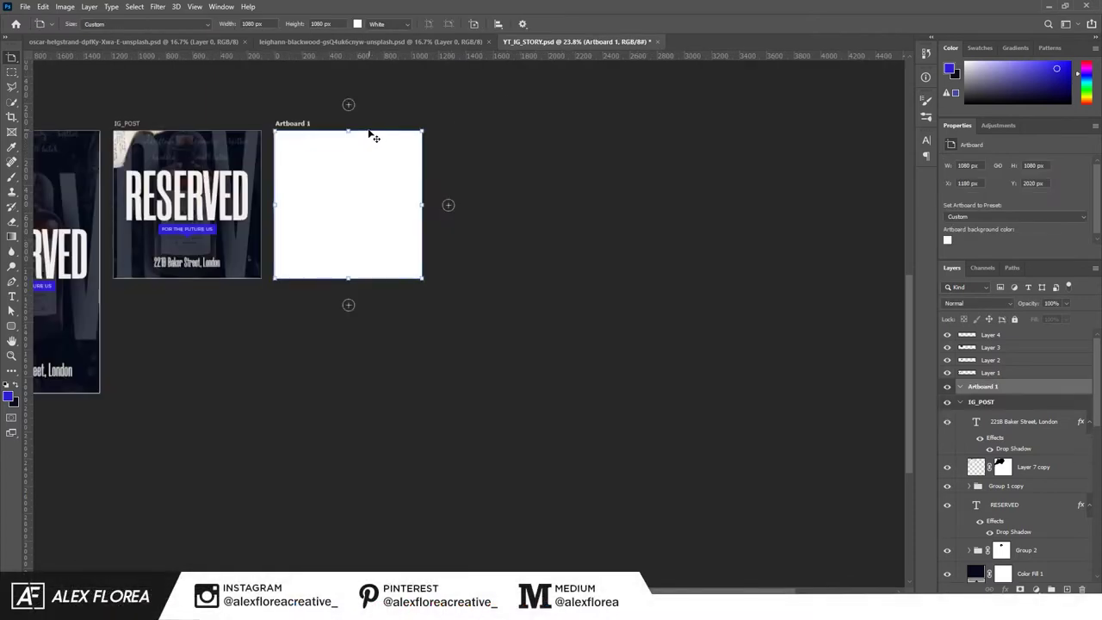
Delete the spare Artboard 2 and set Artboard 1's height to 1920 px.
key(ctrl+z)
mouse_move(350, 129)
mouse_down()
mouse_move(554, 135)
mouse_move(393, 368)
mouse_up()
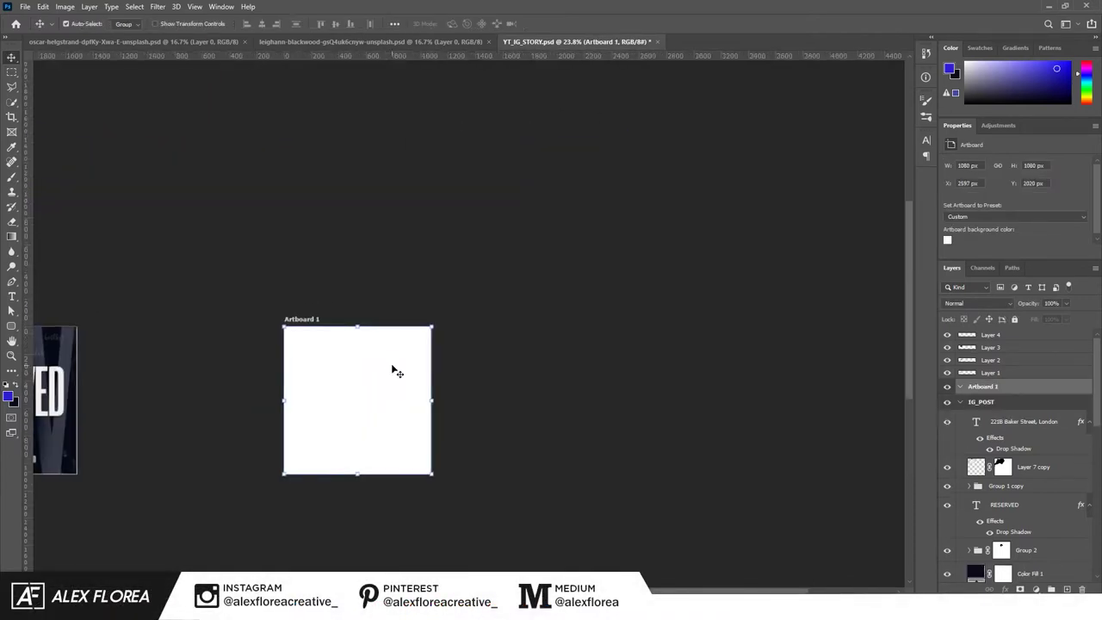
scroll(394, 368, up, 2)
key(shift+v)
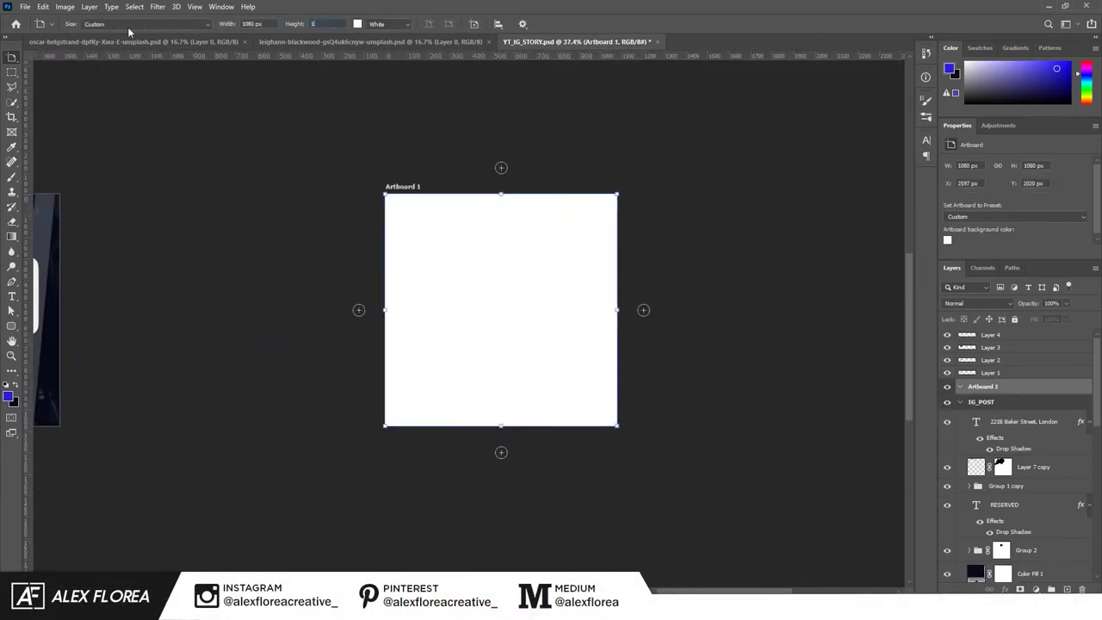
text(920)
key(Return)
Fill the 1080×1920 artboard with a dark navy Solid Color layer.
scroll(597, 339, down, 1)
scroll(597, 340, down, 1)
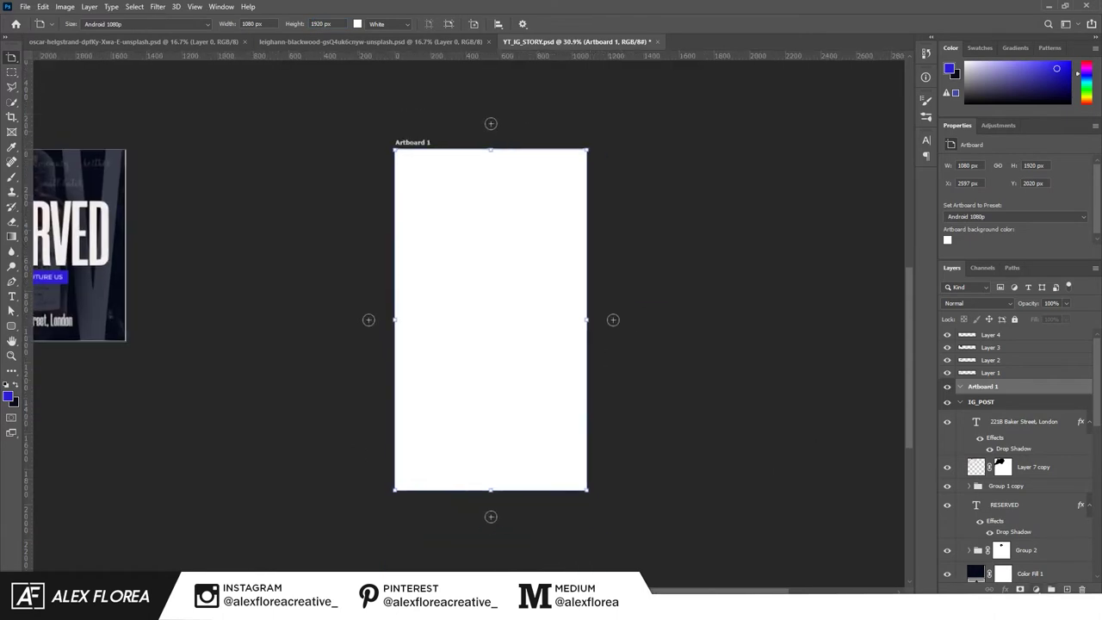
click(290, 465)
click(435, 335)
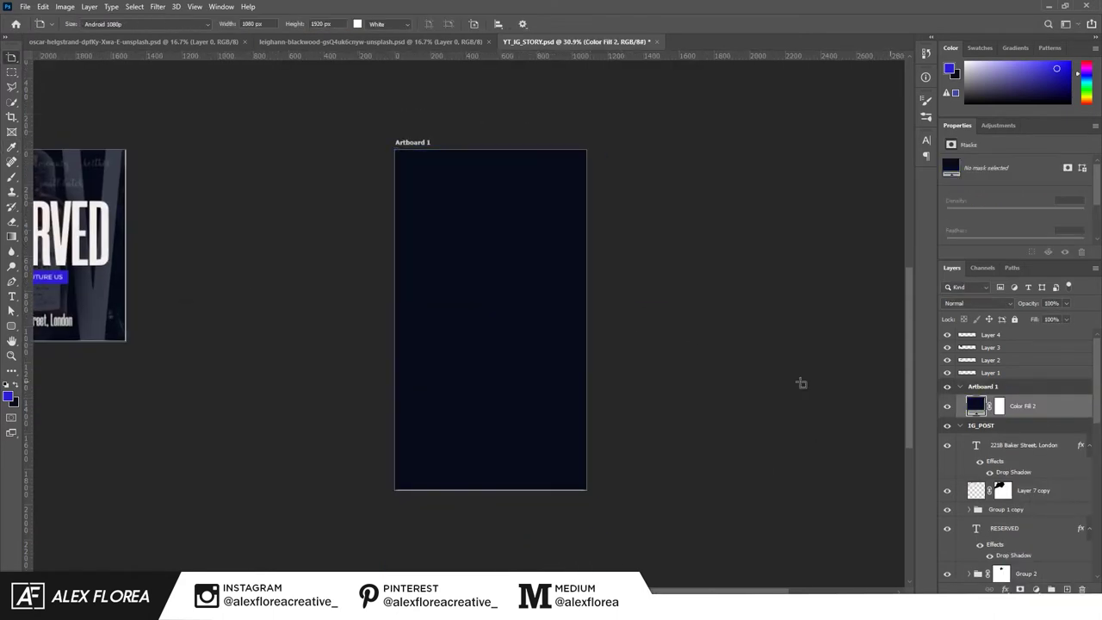
Bring the gin bottle into the story document, scaled down and centred on the artboard.
click(284, 41)
key(v)
drag(438, 292, 695, 405)
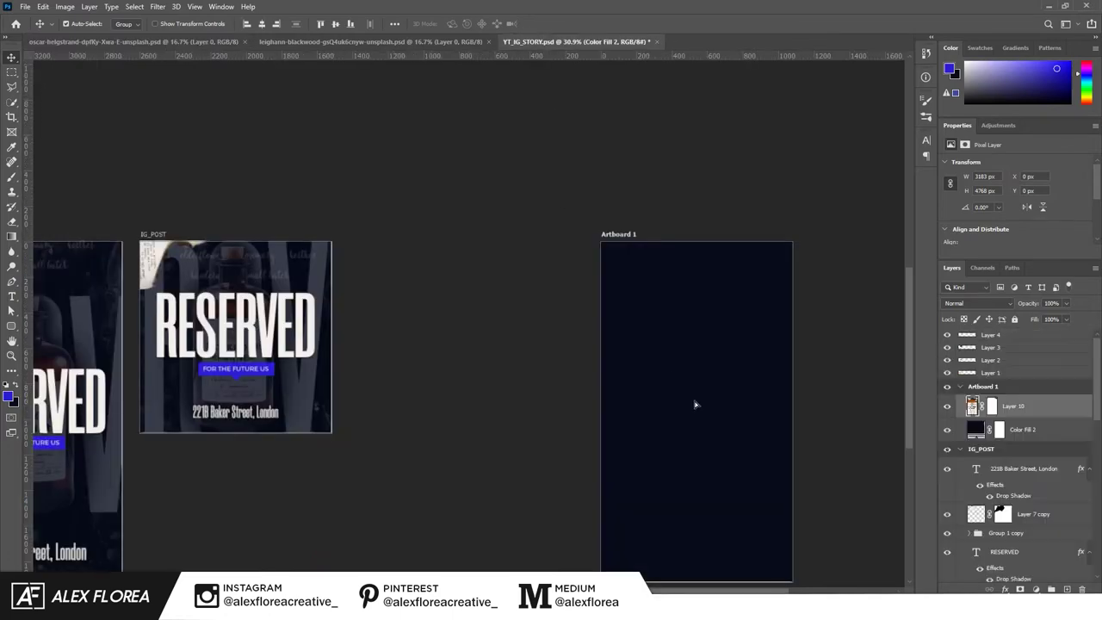
key(ctrl+t)
scroll(492, 99, down, 2)
mouse_move(382, 74)
mouse_down()
mouse_move(617, 331)
mouse_move(587, 273)
mouse_up()
drag(679, 180, 625, 256)
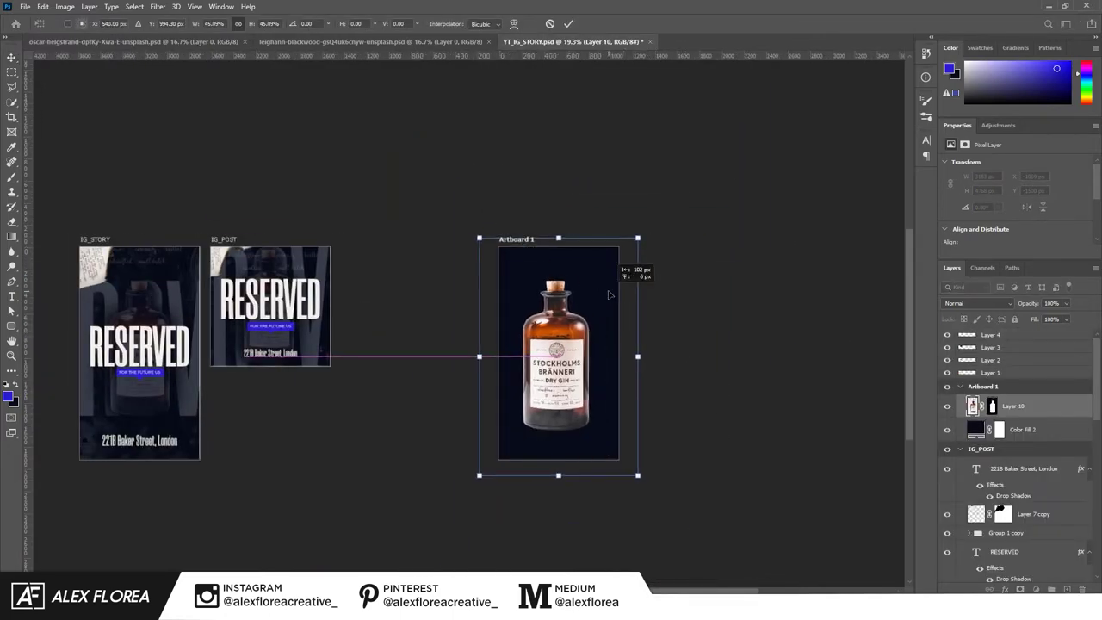
click(570, 26)
Draw a rounded rectangle over the bottle label, then remove it again.
scroll(561, 344, up, 4)
key(u)
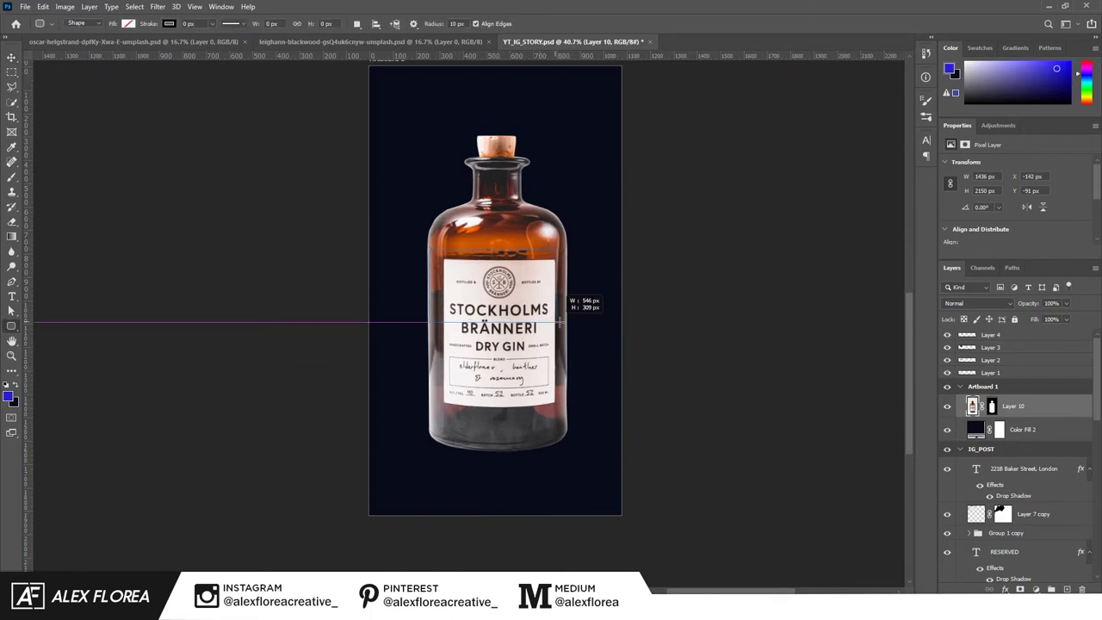
drag(560, 321, 566, 320)
key(v)
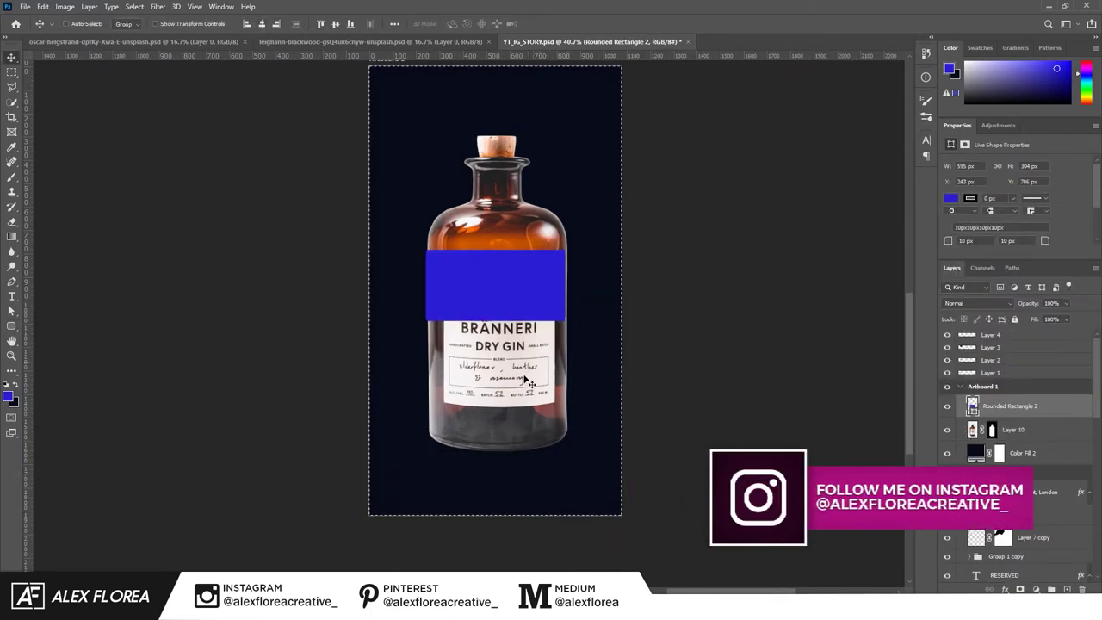
click(528, 381)
drag(1011, 429, 1012, 397)
Paste the copied drop shadow onto the bottle layer and confirm its settings.
right_click(1023, 415)
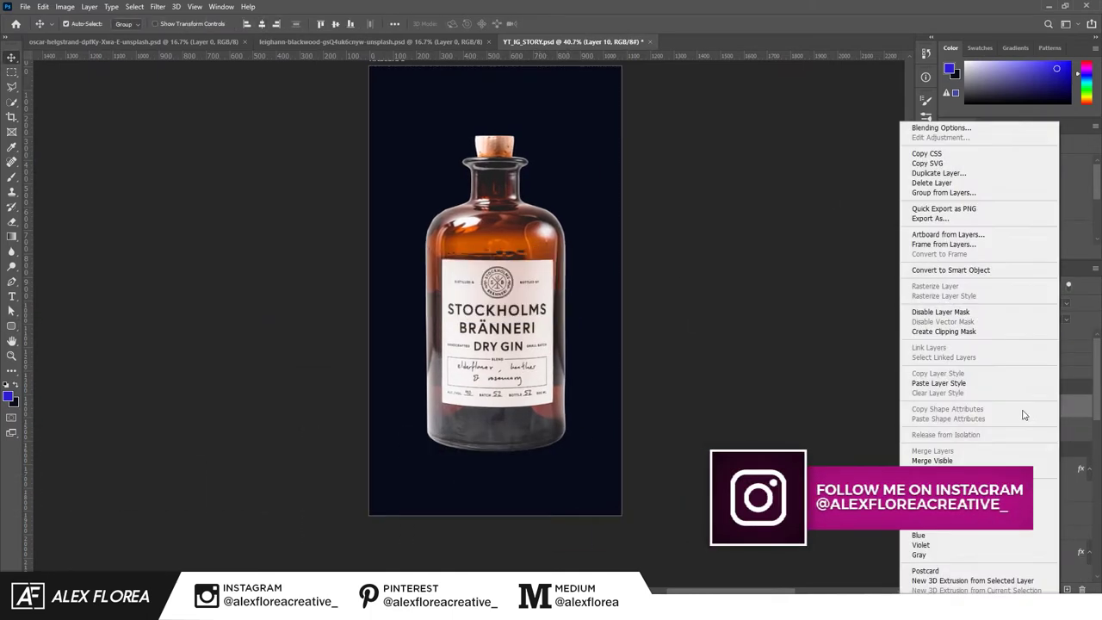
click(1015, 383)
double_click(1013, 433)
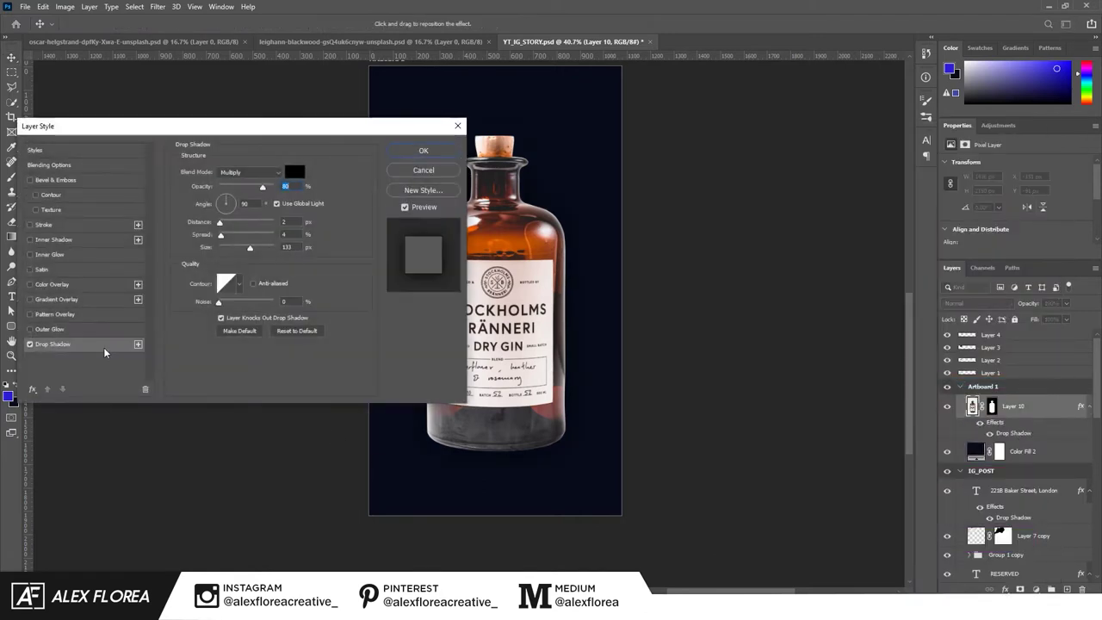
click(423, 151)
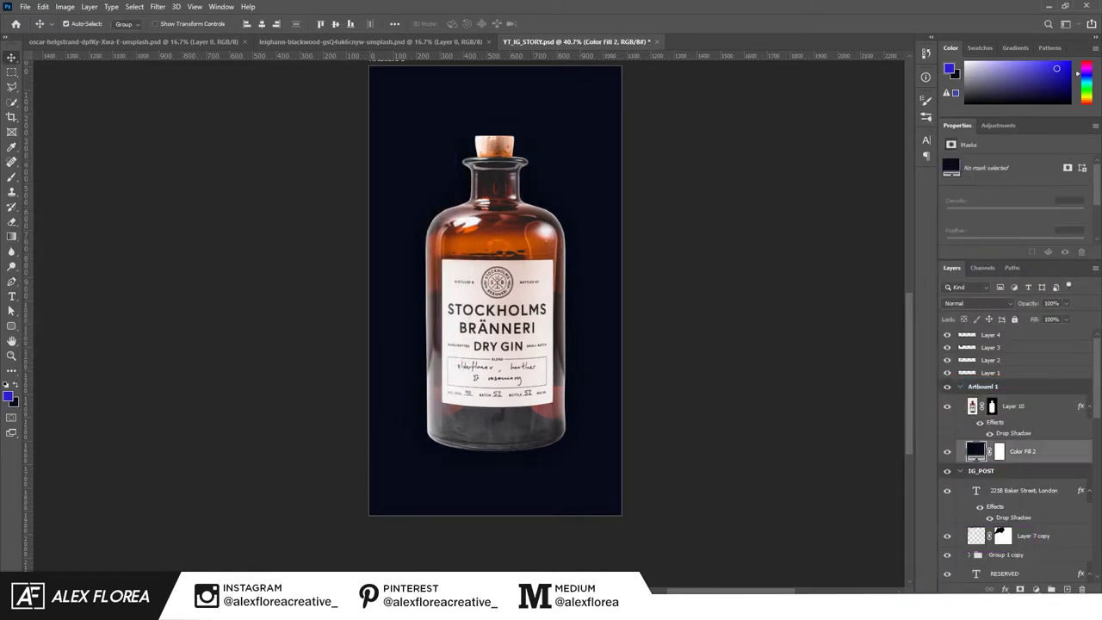
scroll(723, 443, down, 1)
mouse_move(600, 450)
mouse_down()
mouse_move(878, 405)
mouse_move(731, 440)
mouse_up()
scroll(732, 440, down, 1)
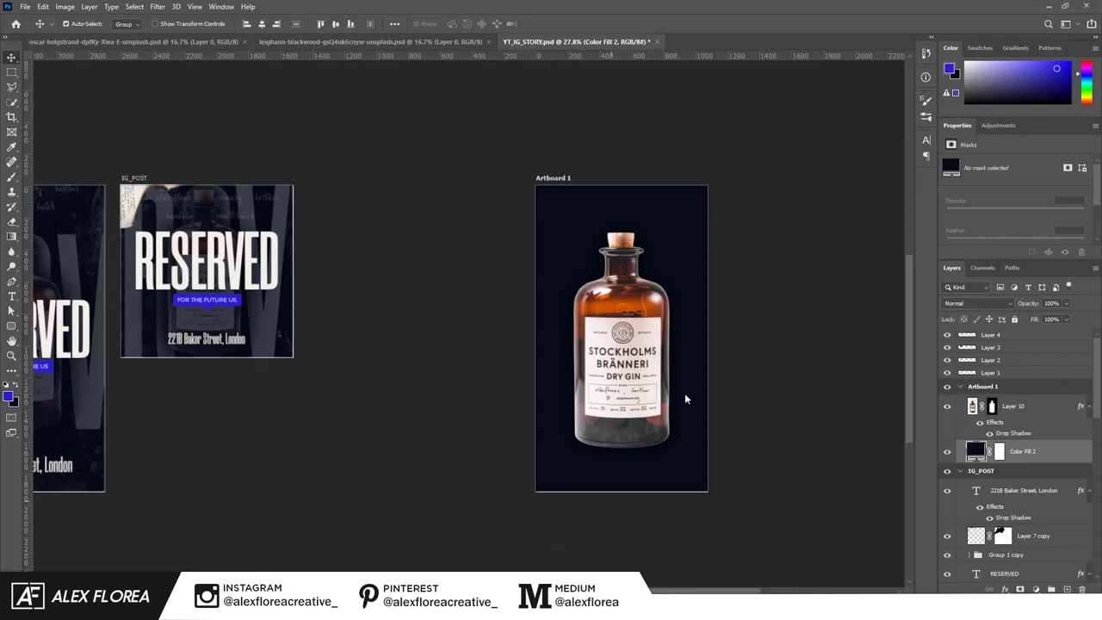
Place the texture behind the bottle, fully desaturated, at 20% opacity.
drag(984, 356, 684, 398)
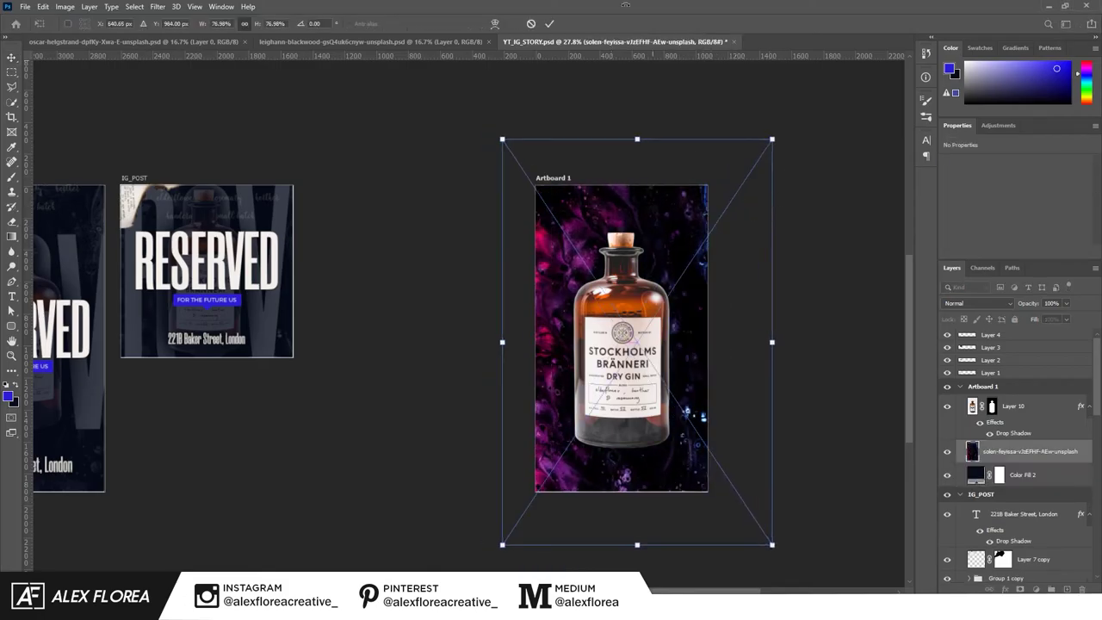
click(550, 24)
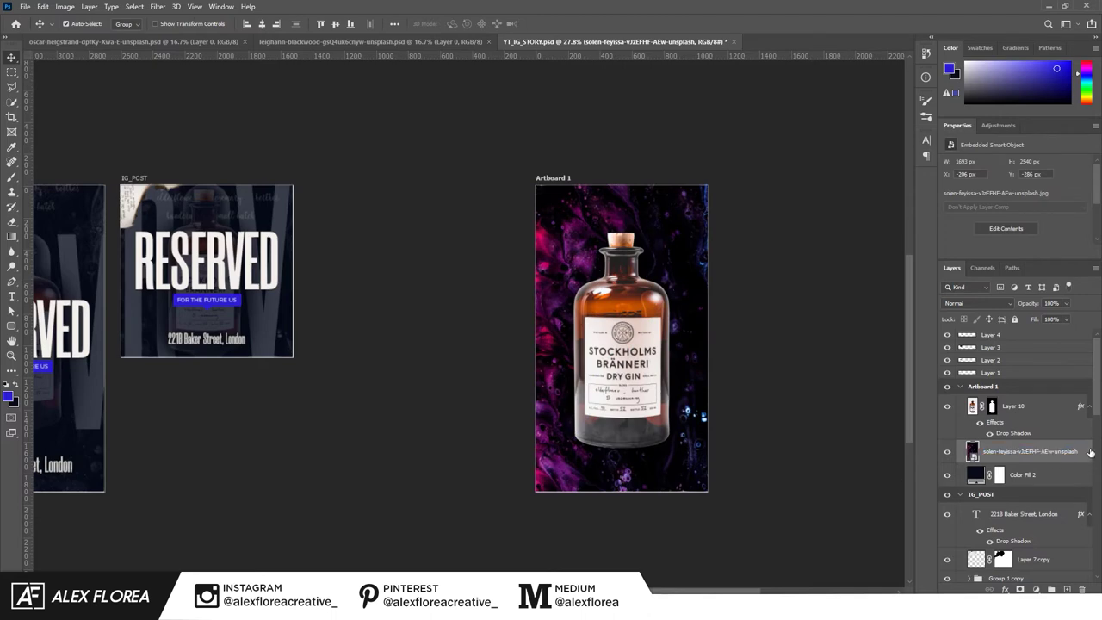
key(ctrl+u)
drag(504, 229, 428, 230)
click(646, 140)
key(2)
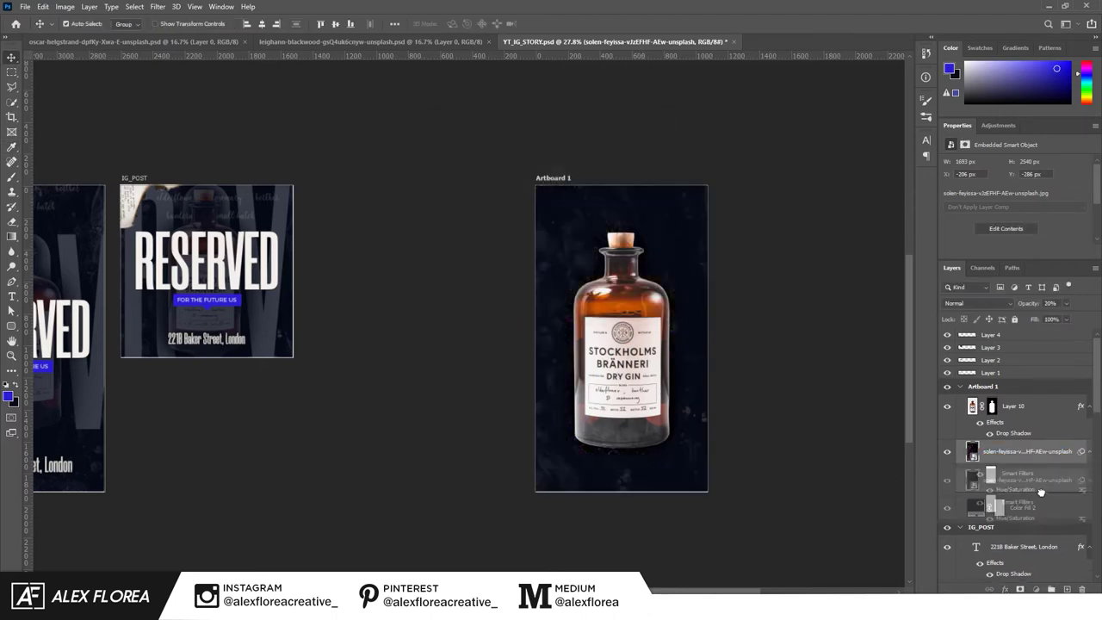
Move the navy fill above the texture at reduced opacity, with the bottle beneath it.
drag(1041, 491, 998, 455)
click(1014, 457)
key(2)
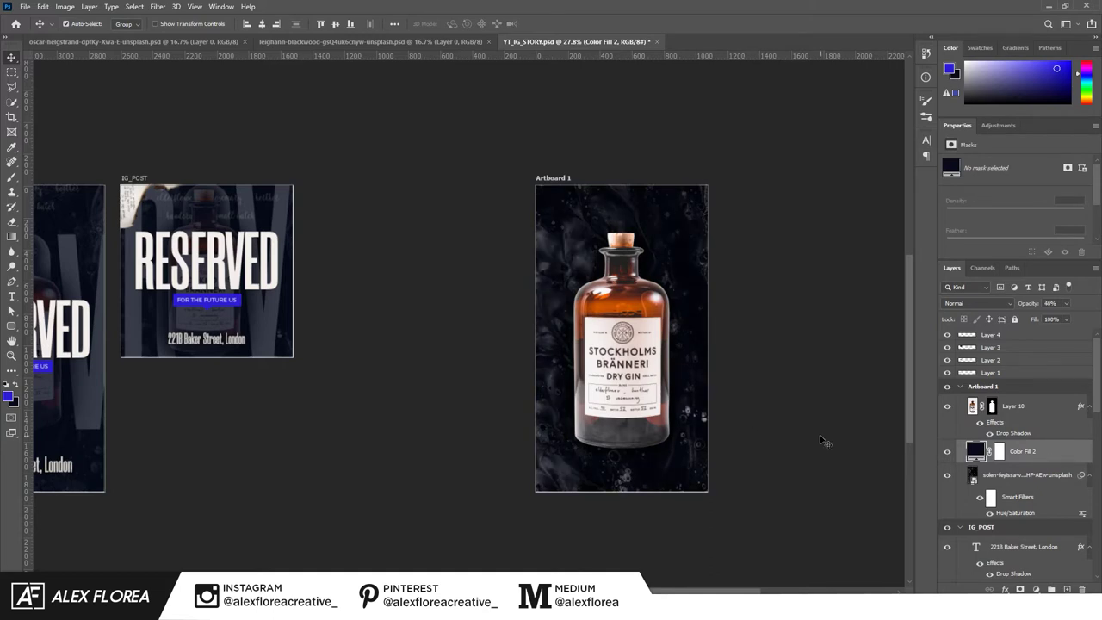
drag(1015, 405, 1052, 463)
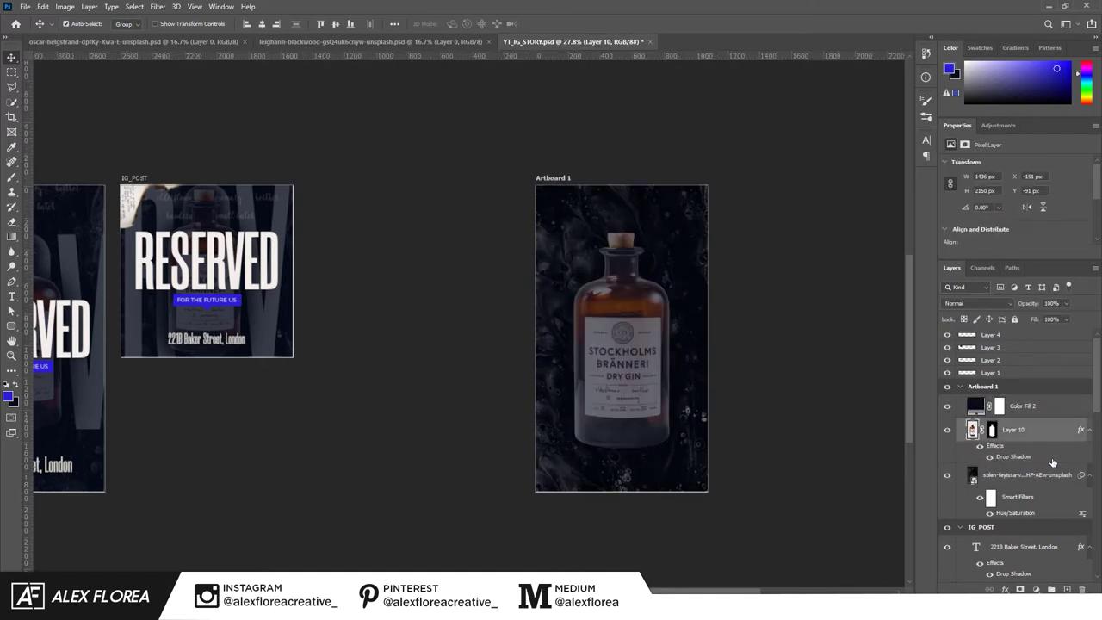
key(alt+bracketright)
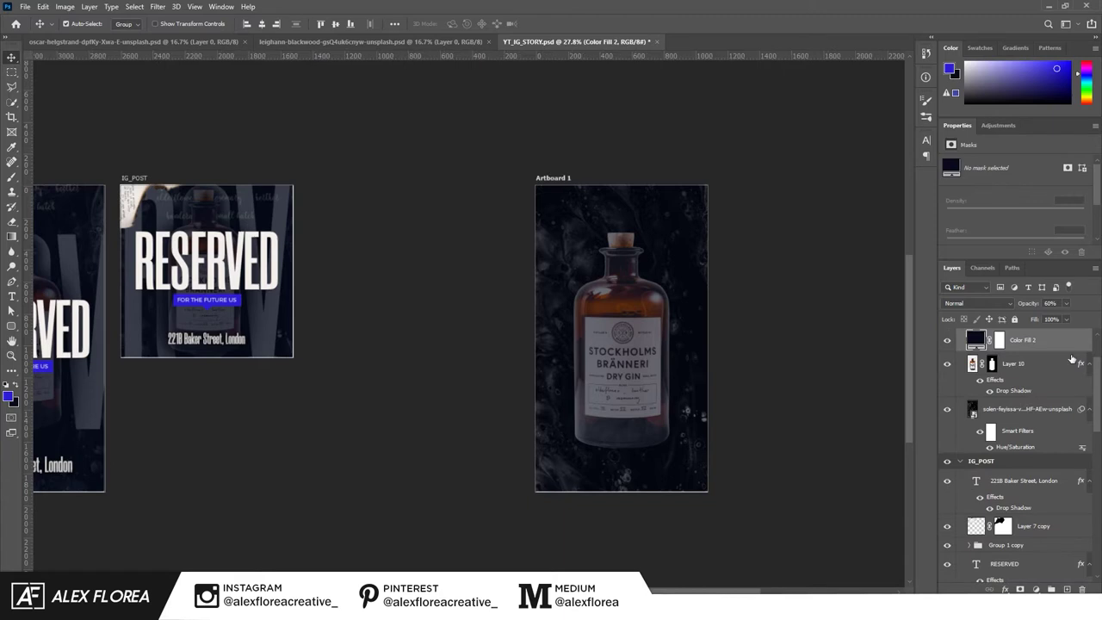
Dim the navy fill and add a white (#ffffff) RESERVED text layer.
key(8)
key(alt+bracketleft)
key(t)
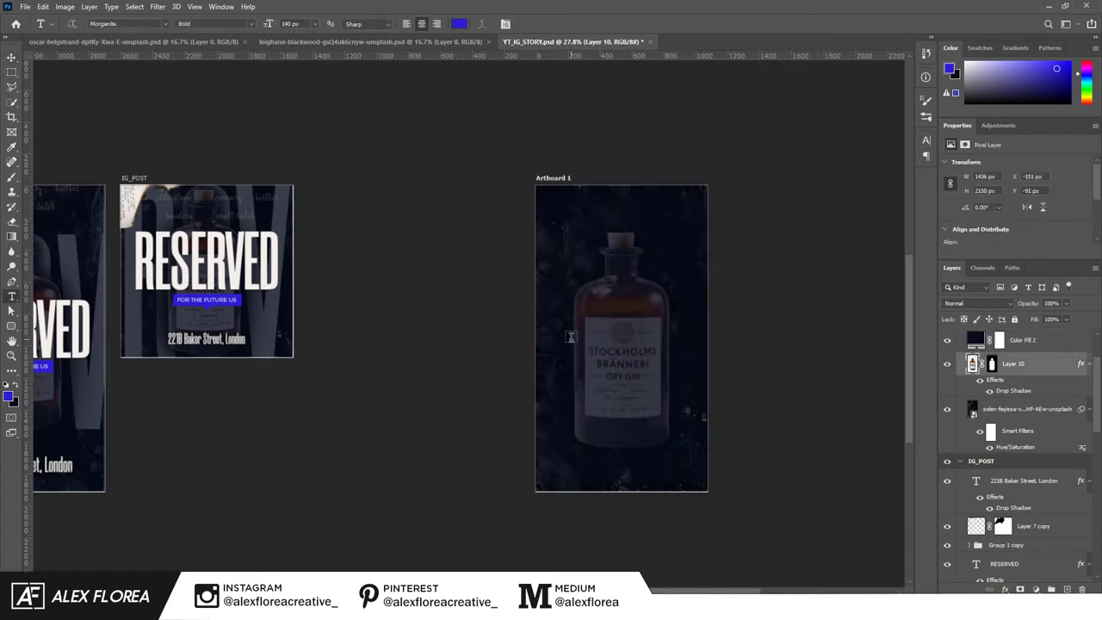
click(571, 336)
text(RESERVED)
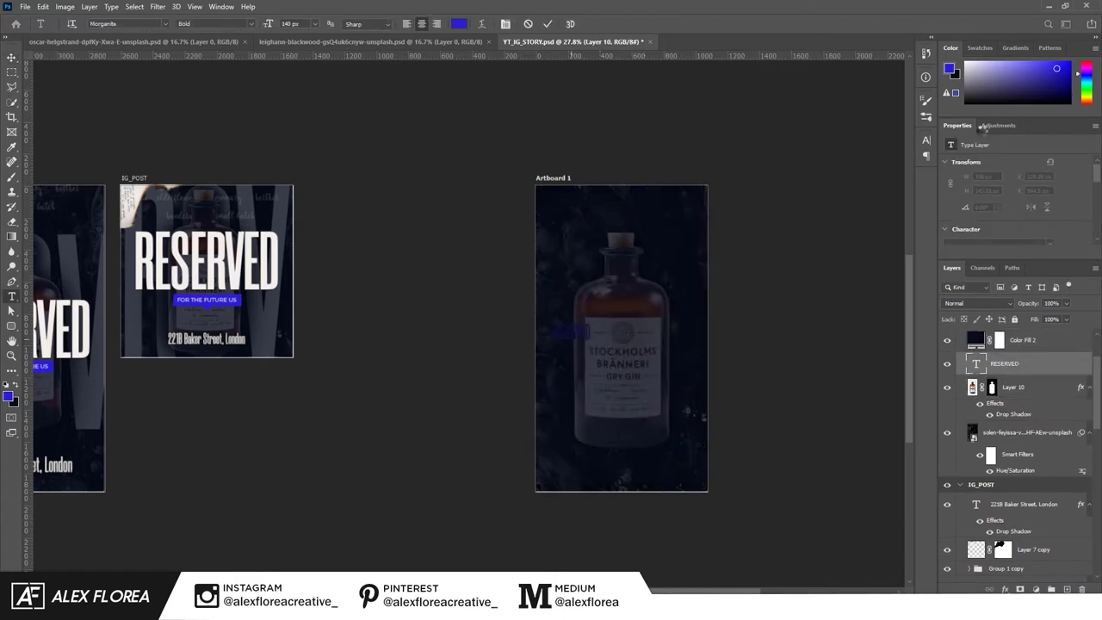
key(ctrl+t)
click(895, 205)
text(ffffff)
key(Return)
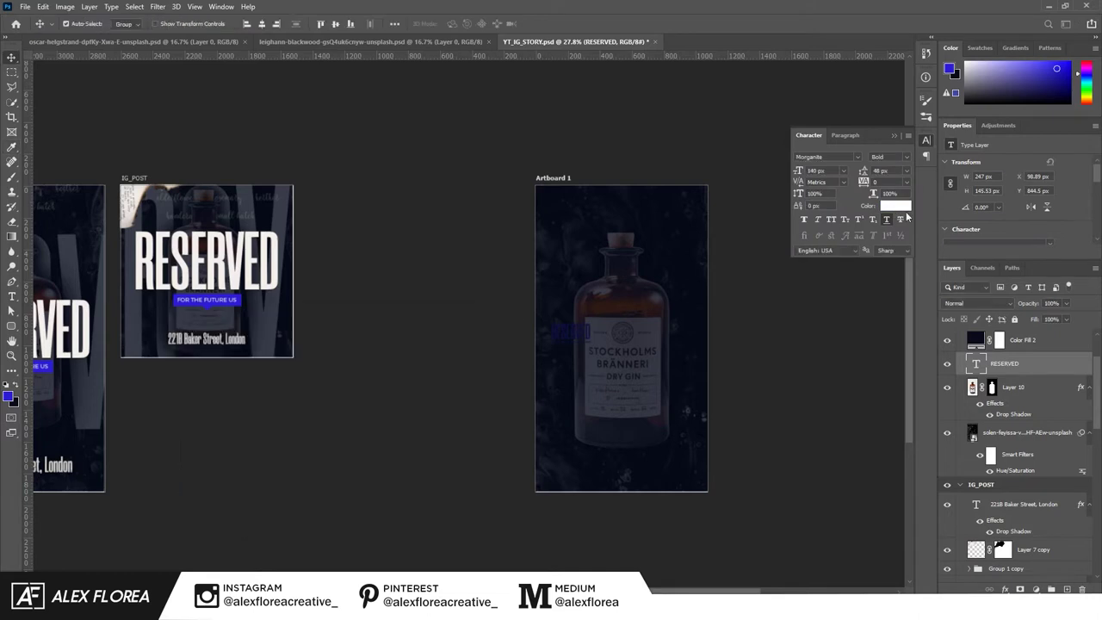
Move RESERVED above the navy fill, enlarge it, and centre it over the bottle.
drag(1023, 361, 1022, 342)
key(ctrl+t)
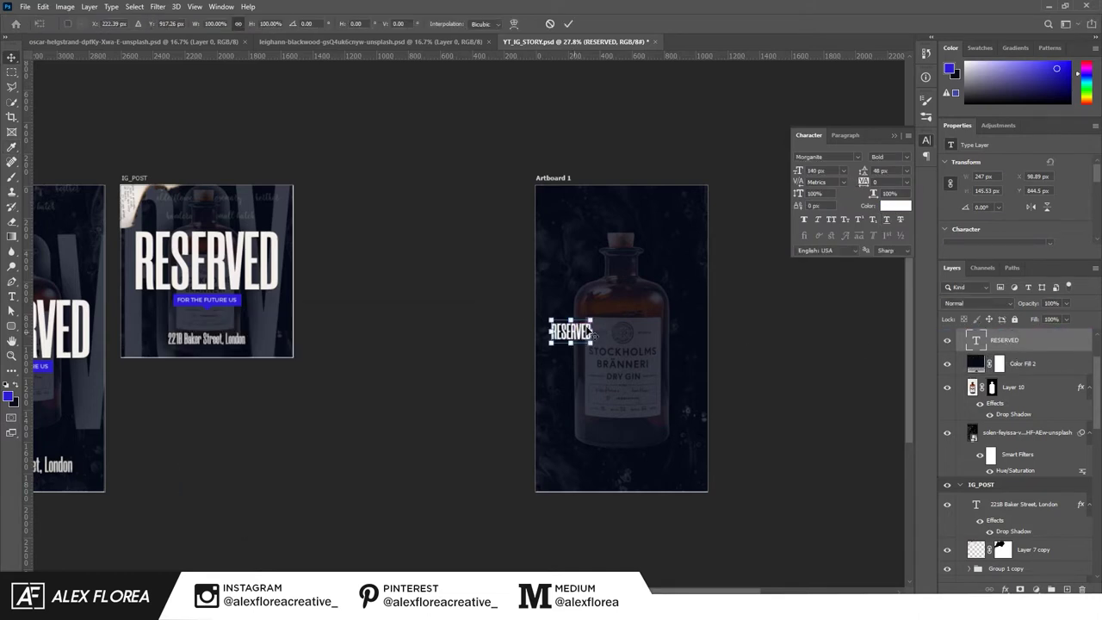
drag(592, 322, 711, 272)
key(Return)
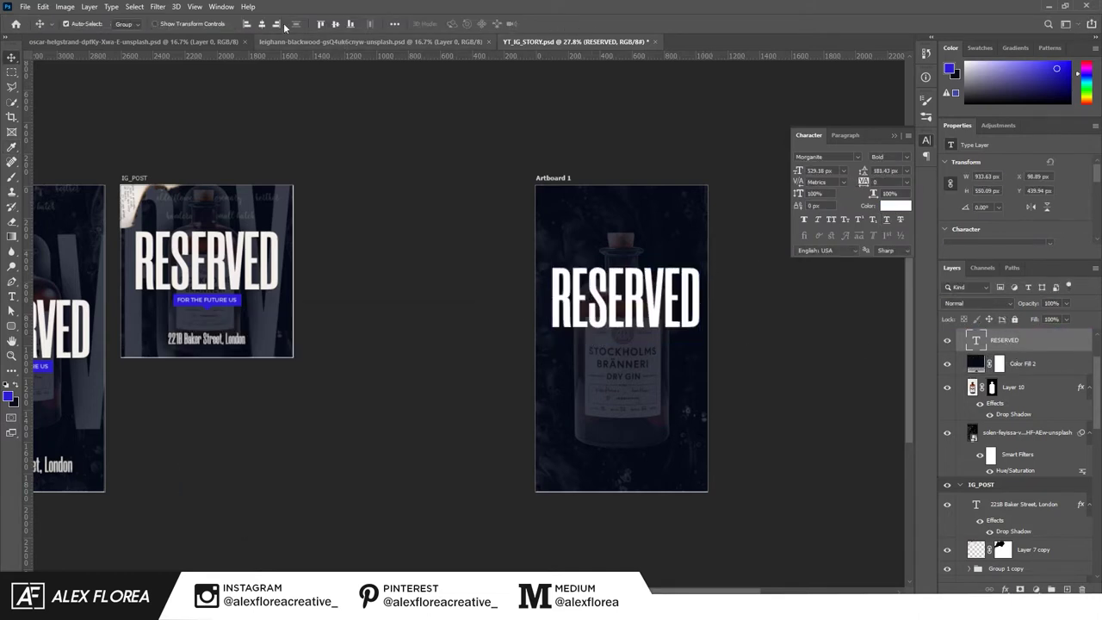
drag(650, 306, 649, 355)
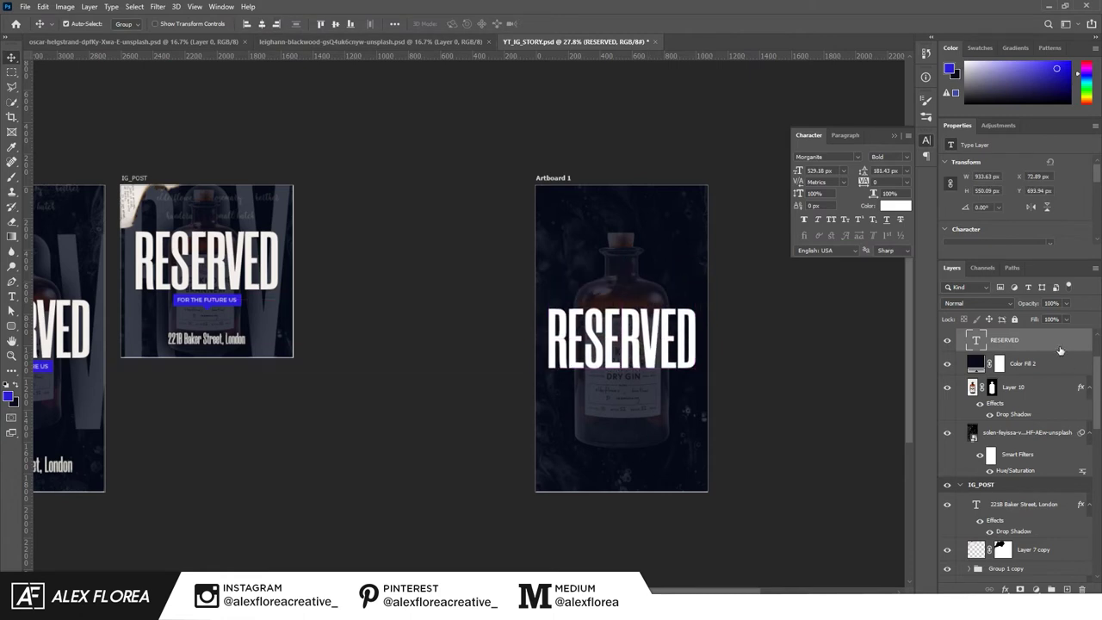
Add a drop shadow layer style to RESERVED.
double_click(1058, 342)
click(52, 344)
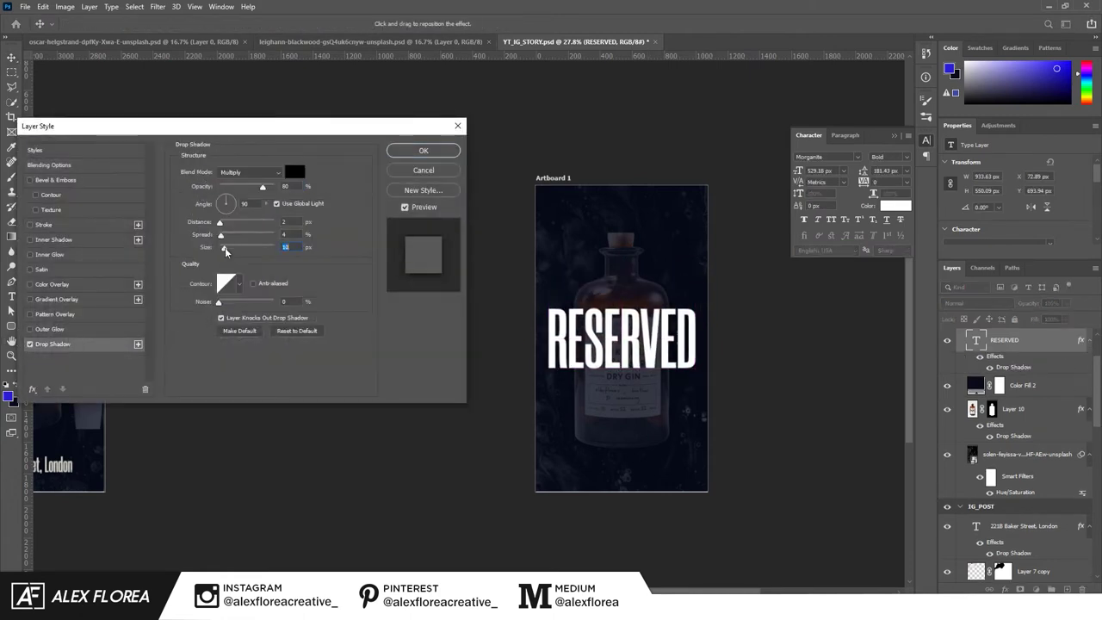
key(Return)
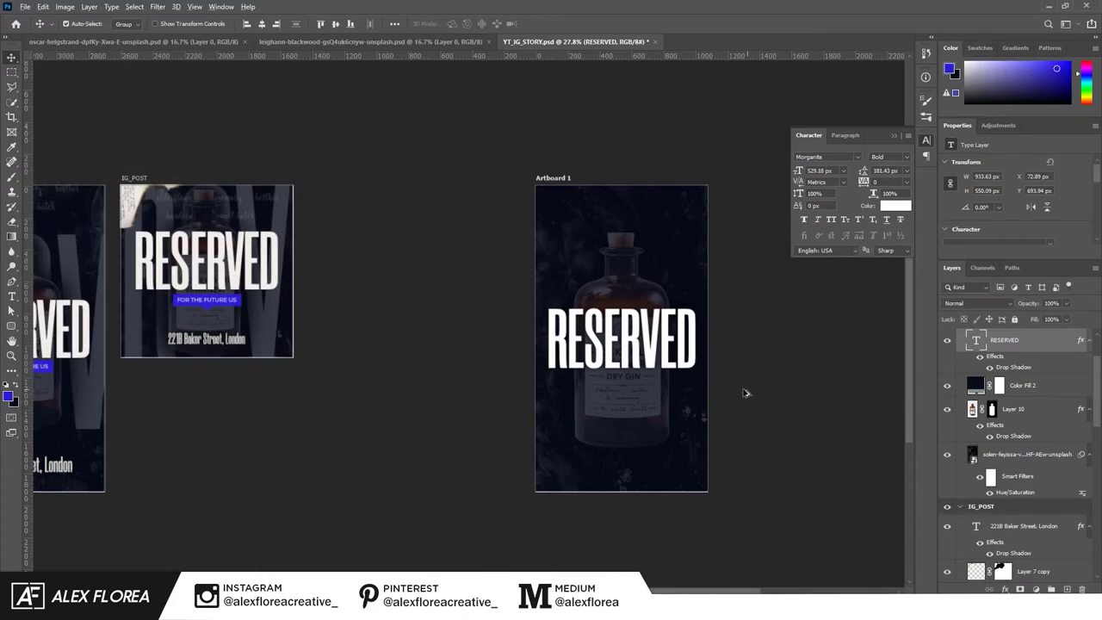
scroll(695, 379, up, 2)
Nudge RESERVED higher and draw a blue rounded-rectangle tag around DRY GIN.
drag(649, 345, 650, 328)
key(u)
drag(512, 361, 640, 381)
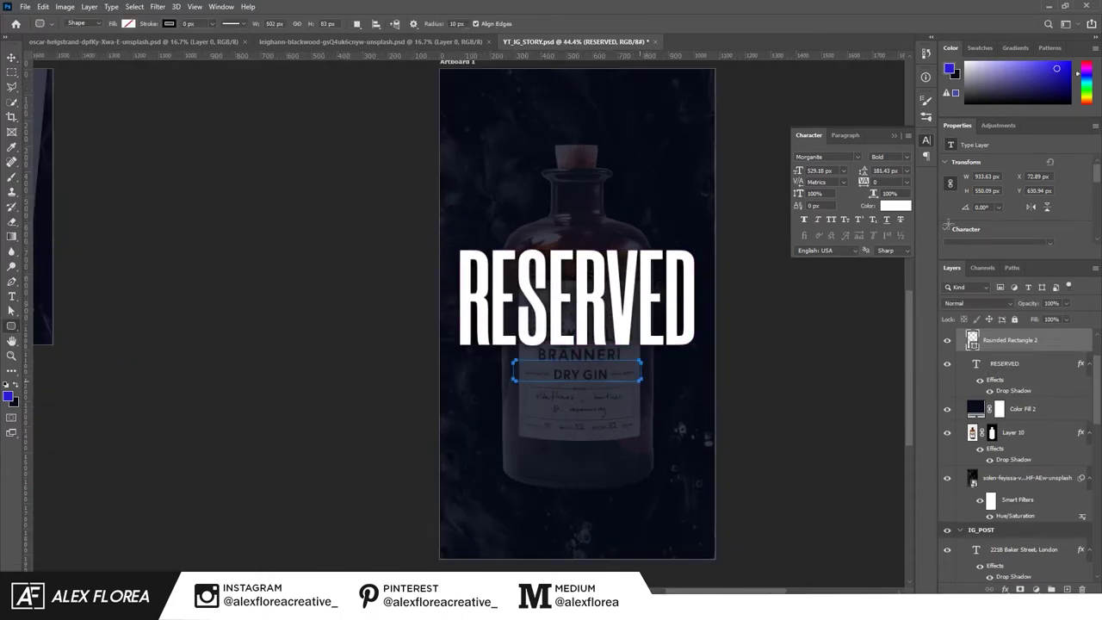
click(970, 171)
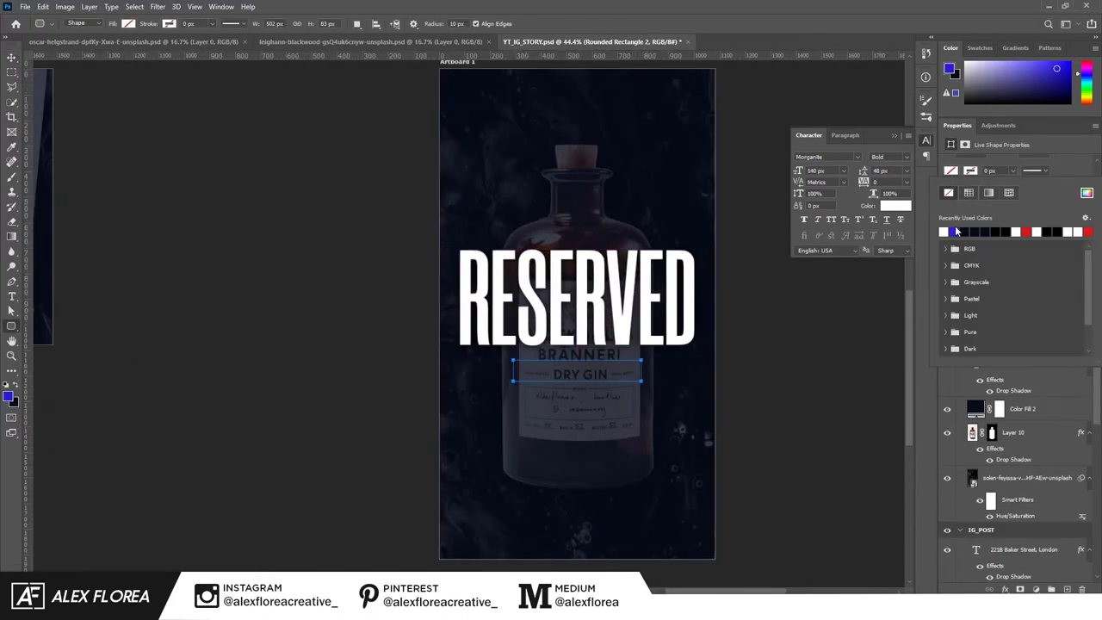
click(956, 230)
scroll(594, 374, down, 1)
Add the text FOR THE FUTURE US on the blue tag.
key(t)
click(525, 372)
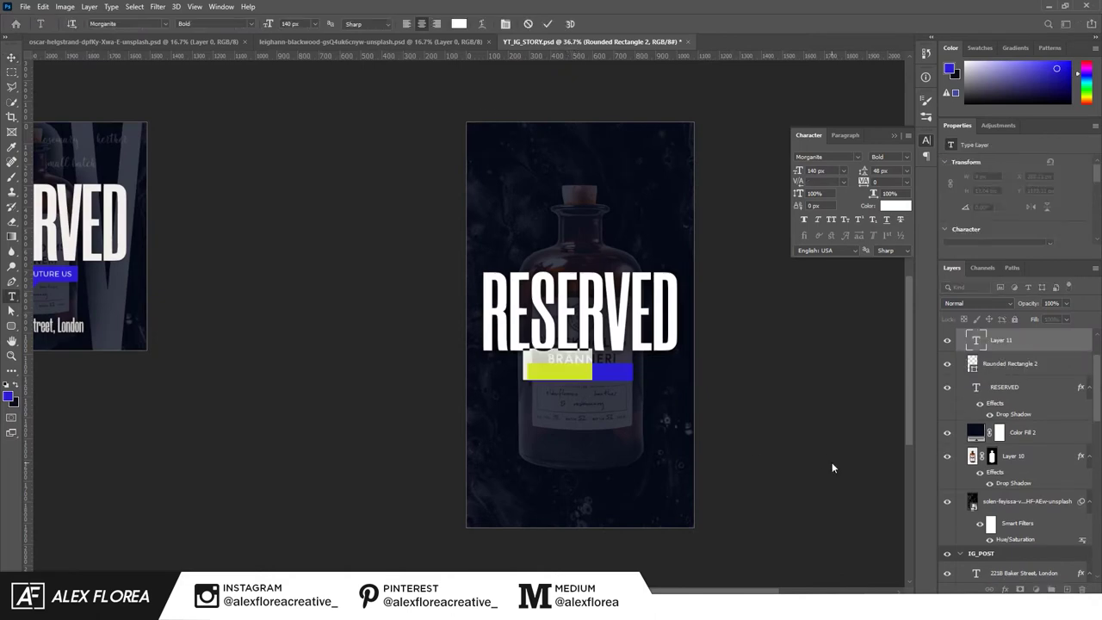
text(FOR THE FUTURE US)
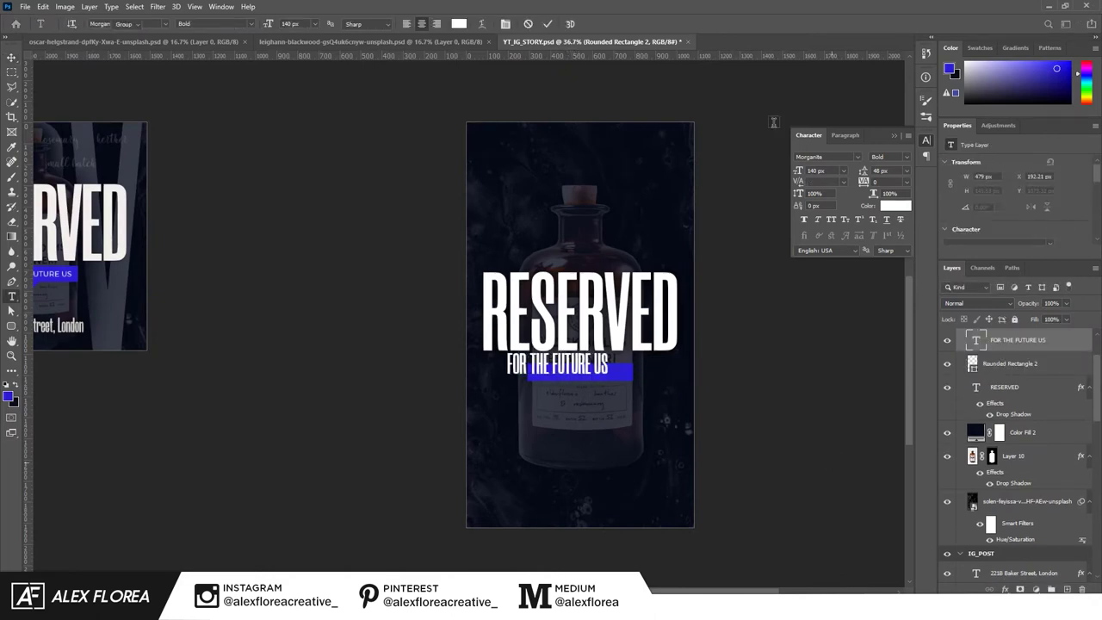
key(ctrl+Return)
click(813, 156)
Set the subtitle to Montserrat Regular at 36 px.
text(MONTSER)
click(852, 256)
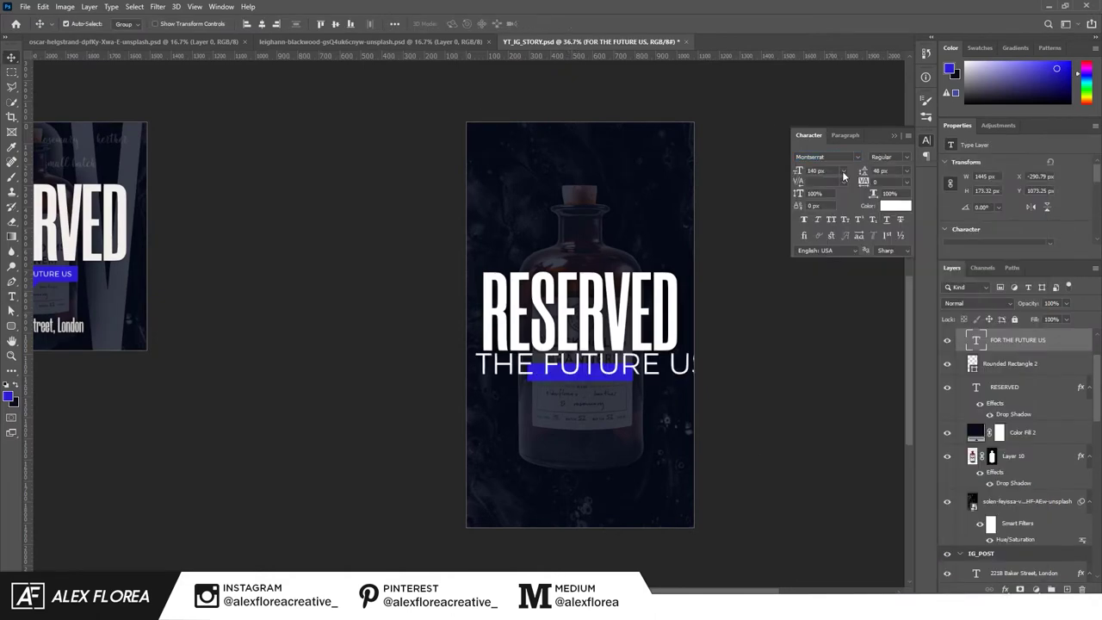
click(843, 171)
click(822, 262)
click(842, 170)
click(827, 290)
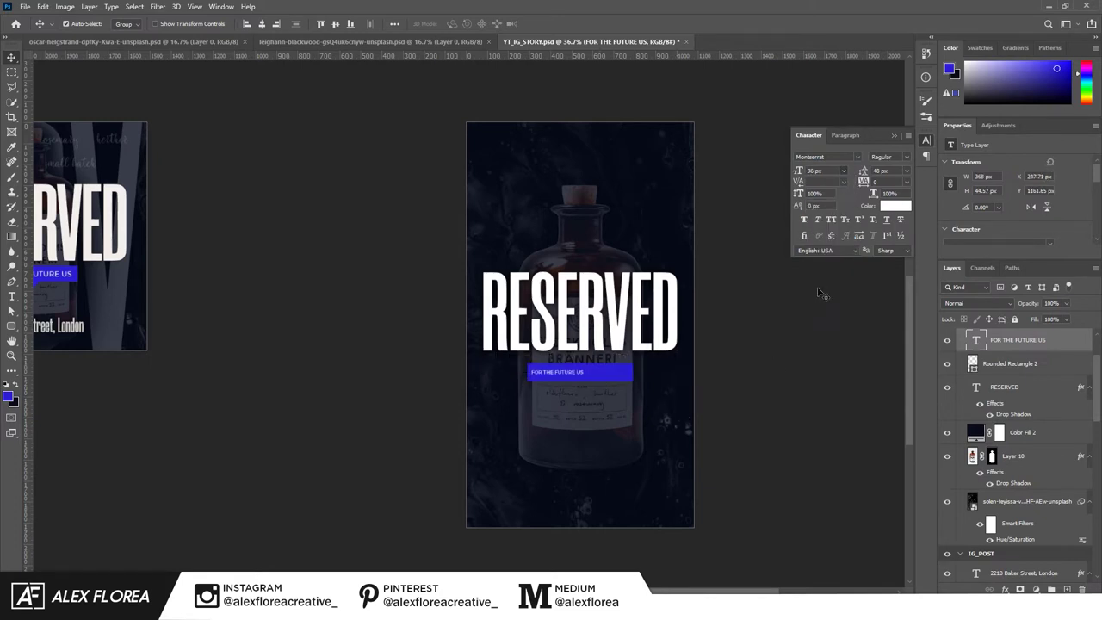
Centre the subtitle within the blue rounded bar.
ctrl+click(615, 372)
shift+click(1015, 340)
click(263, 23)
scroll(594, 401, up, 2)
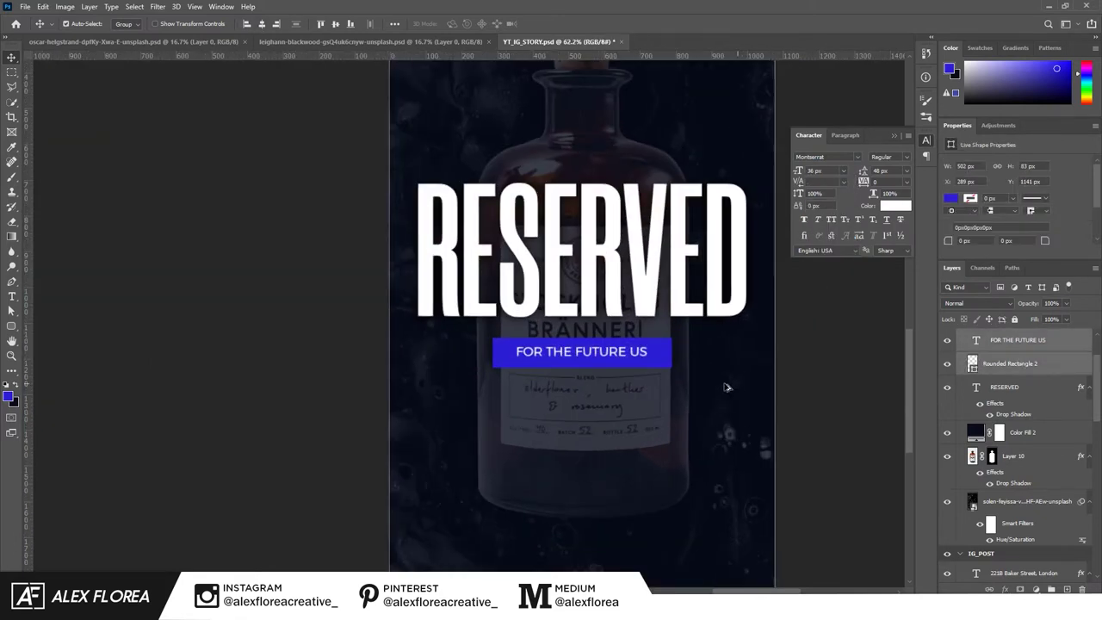
click(1016, 340)
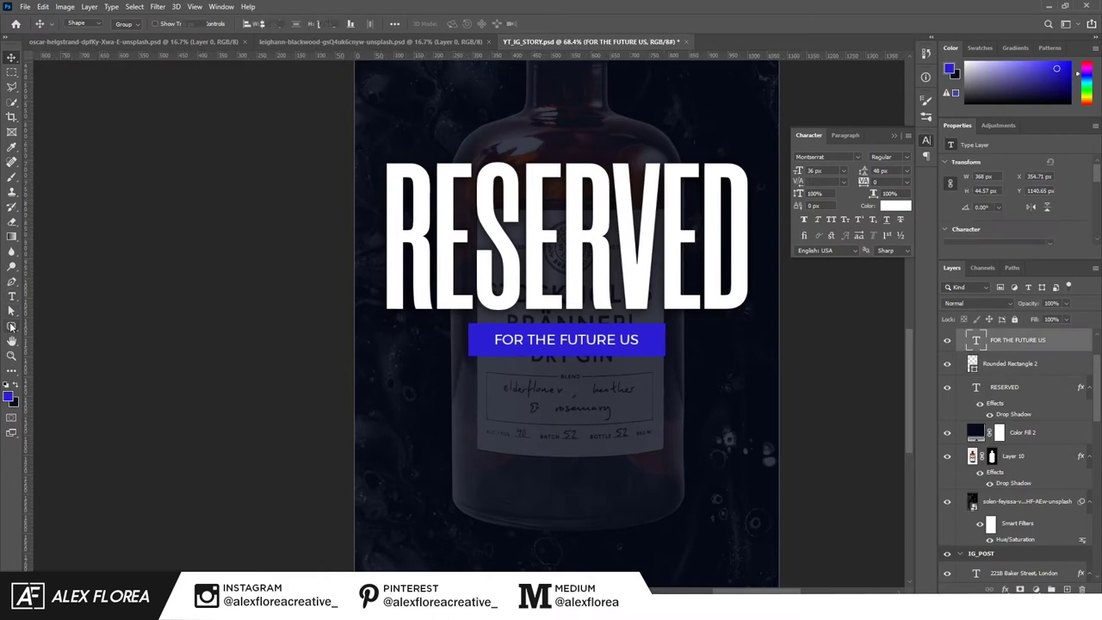
Draw a small blue square below the bar and rotate it 60° into a pointer.
click(11, 326)
click(129, 23)
click(122, 45)
click(559, 376)
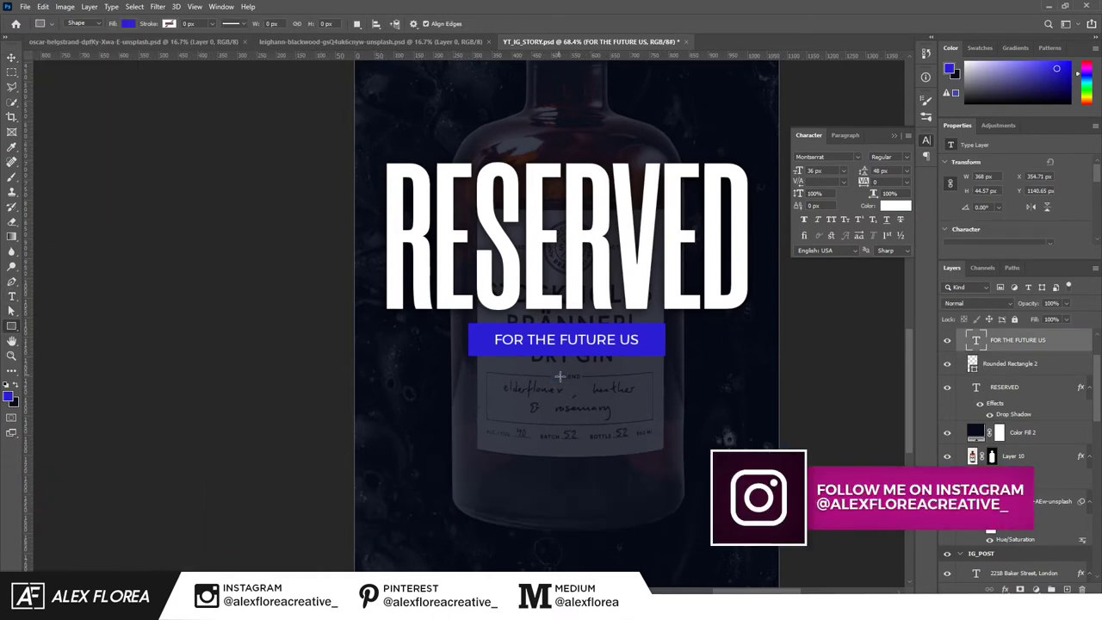
drag(570, 379, 579, 374)
key(ctrl+t)
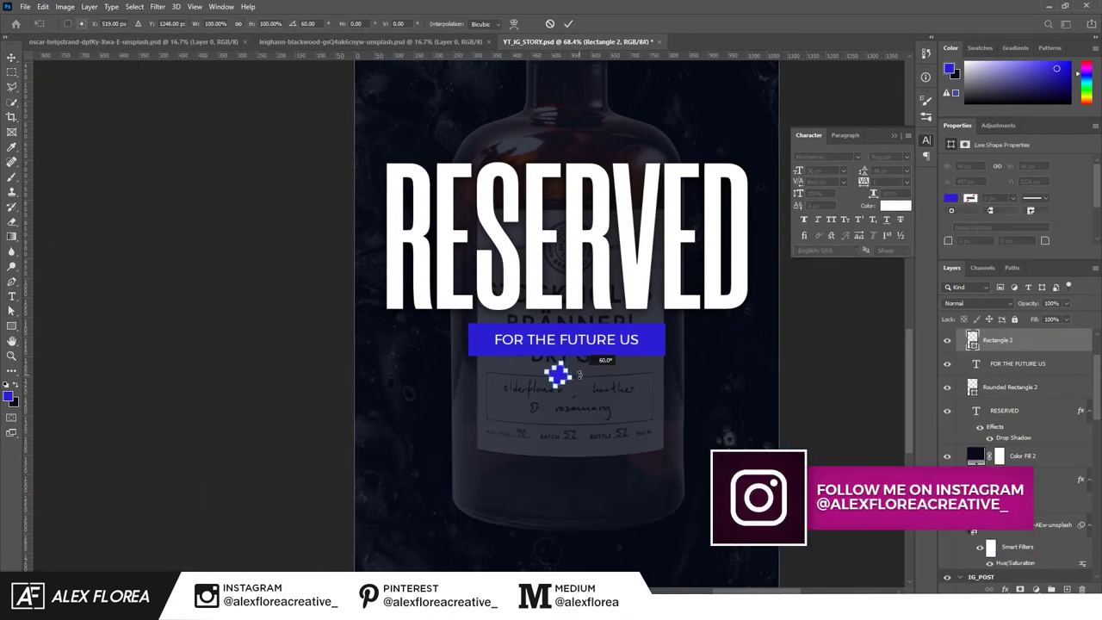
key(Return)
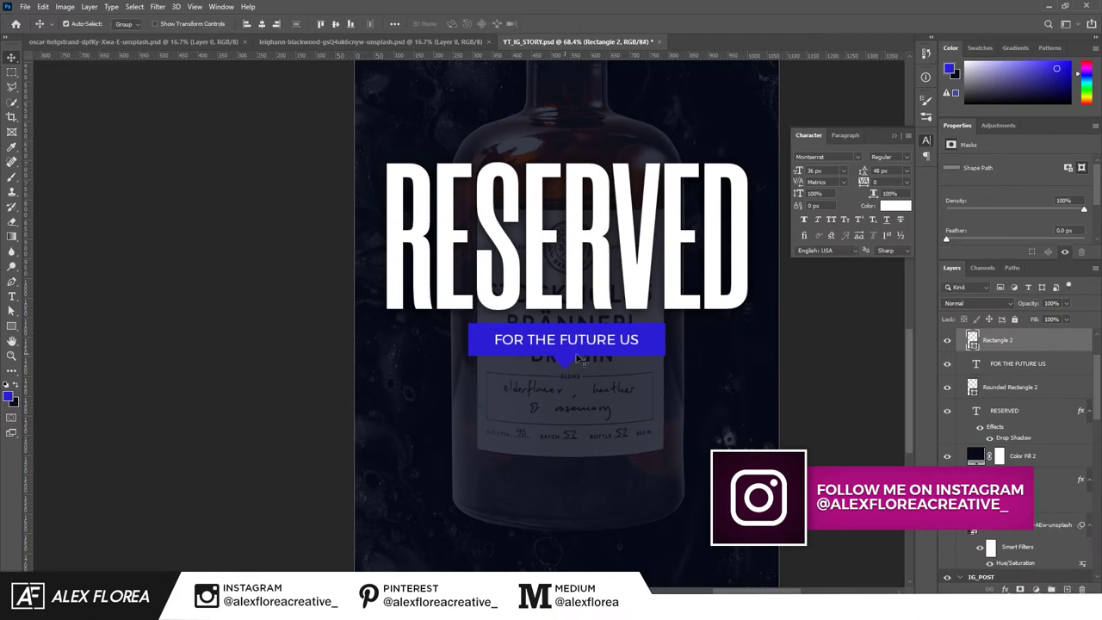
Group the pointer, subtitle and bar into Group 3.
ctrl+click(972, 387)
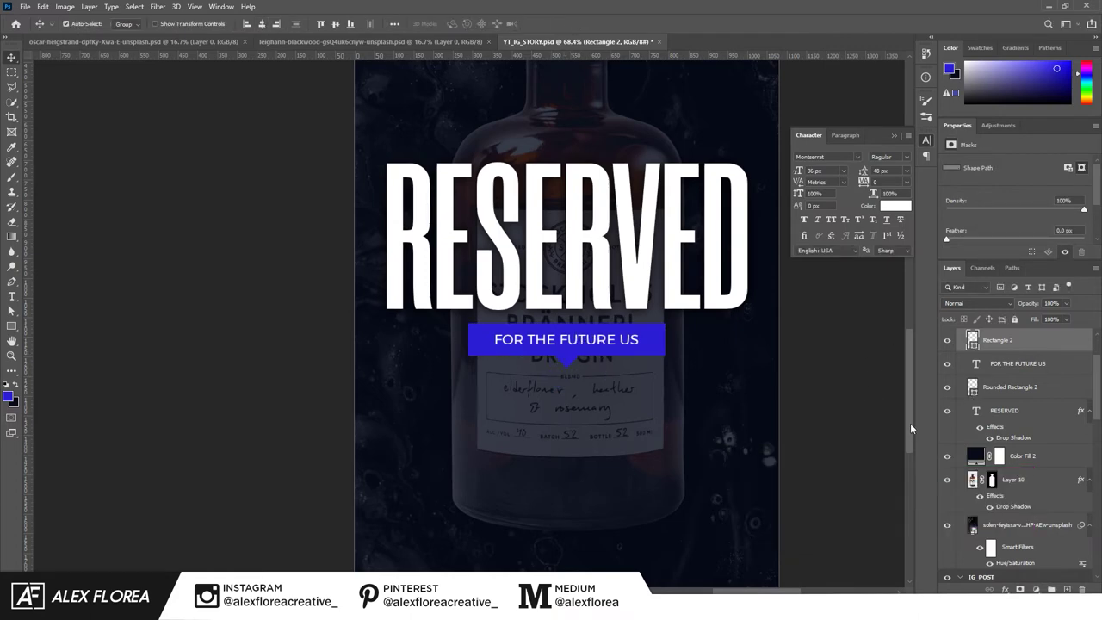
shift+click(1007, 386)
key(ctrl+g)
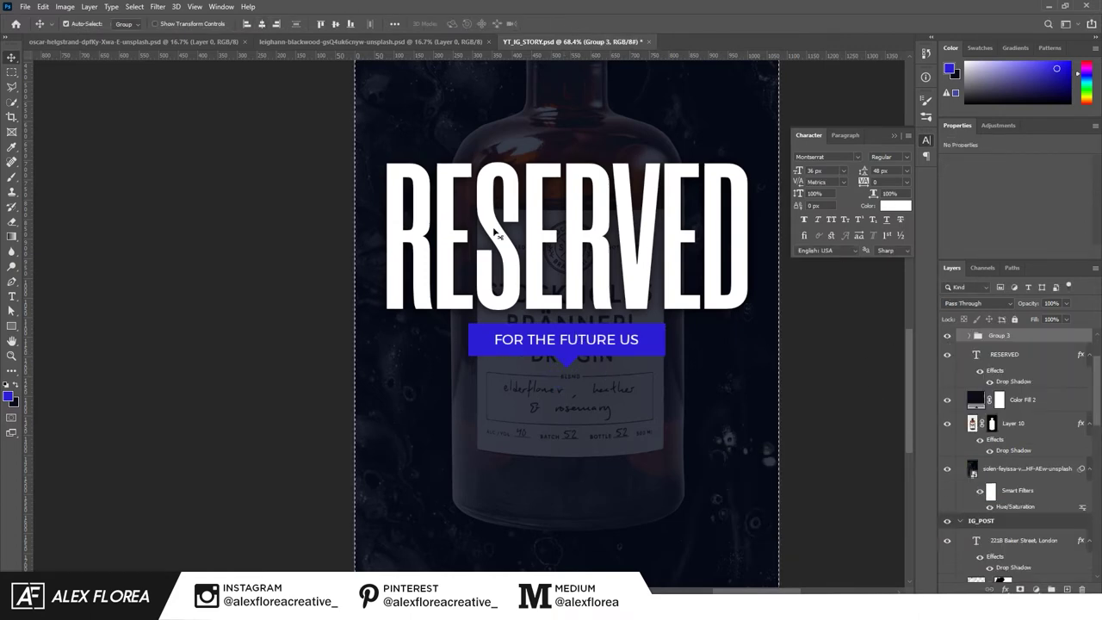
Duplicate RESERVED near the artboard bottom and retype it as '221 Baker Street, London'.
scroll(702, 389, down, 3)
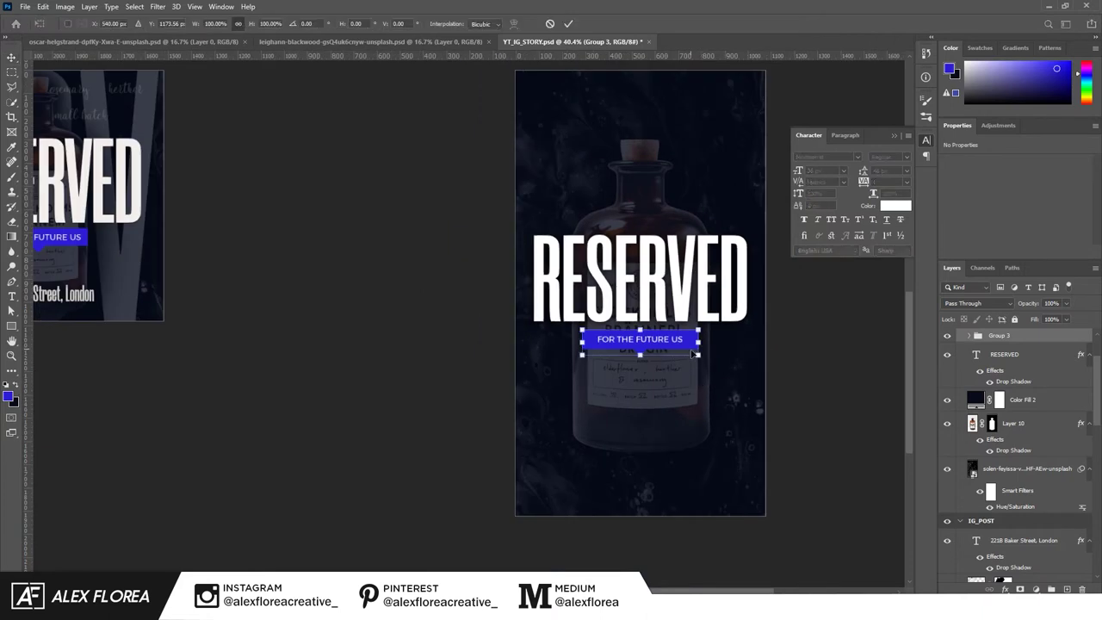
scroll(820, 446, down, 1)
drag(707, 321, 707, 470)
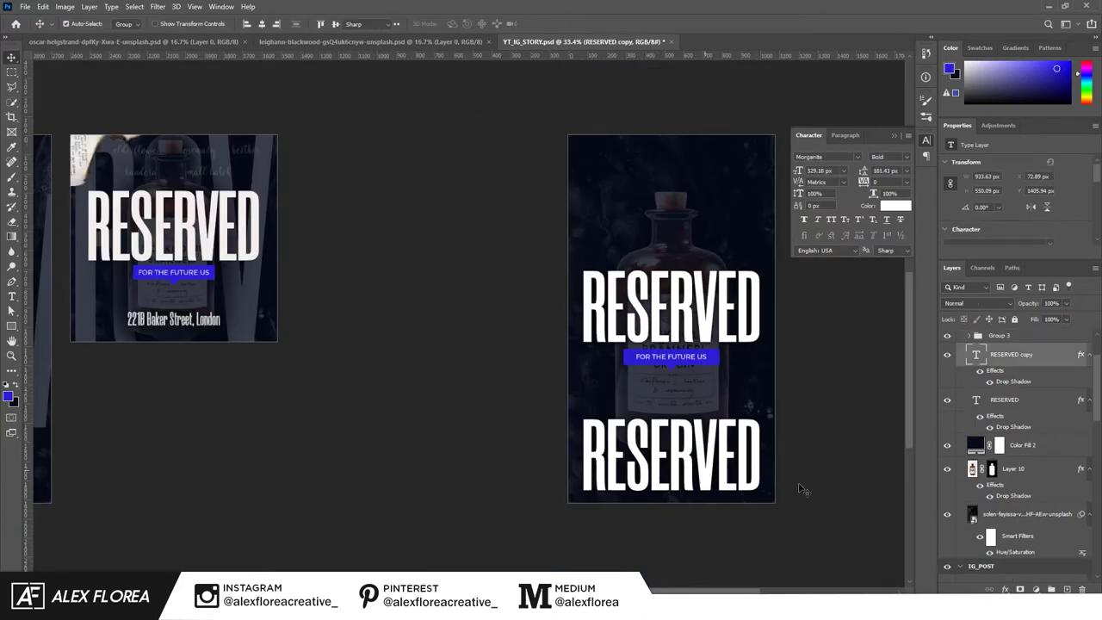
double_click(711, 464)
text(221 bAK)
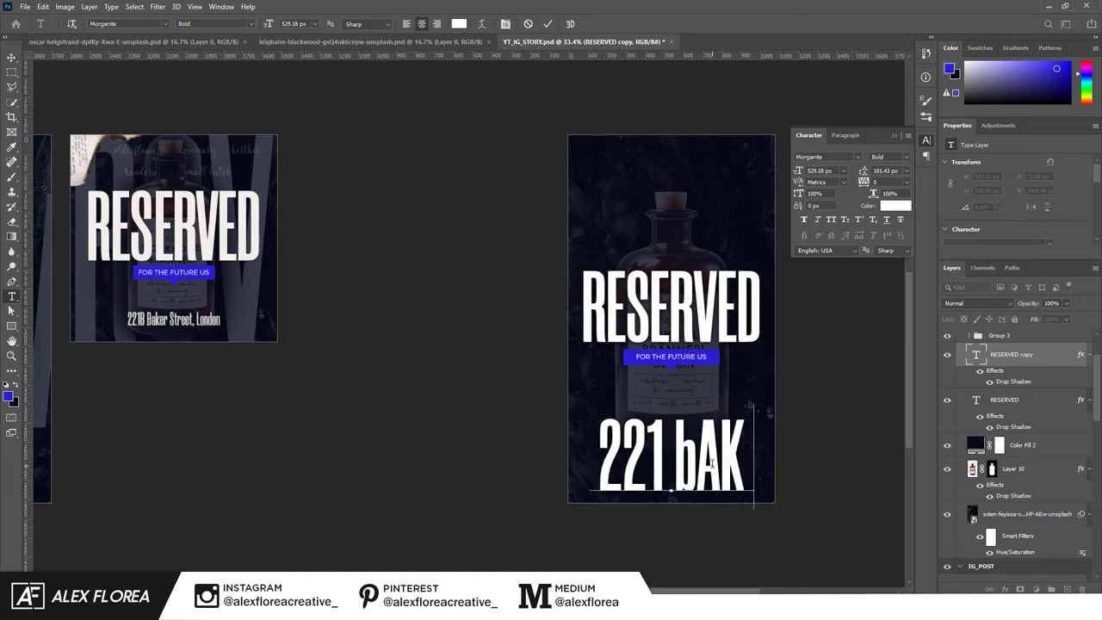
key(BackSpace)
key(BackSpace)
key(BackSpace)
key(BackSpace)
text(Baker Str)
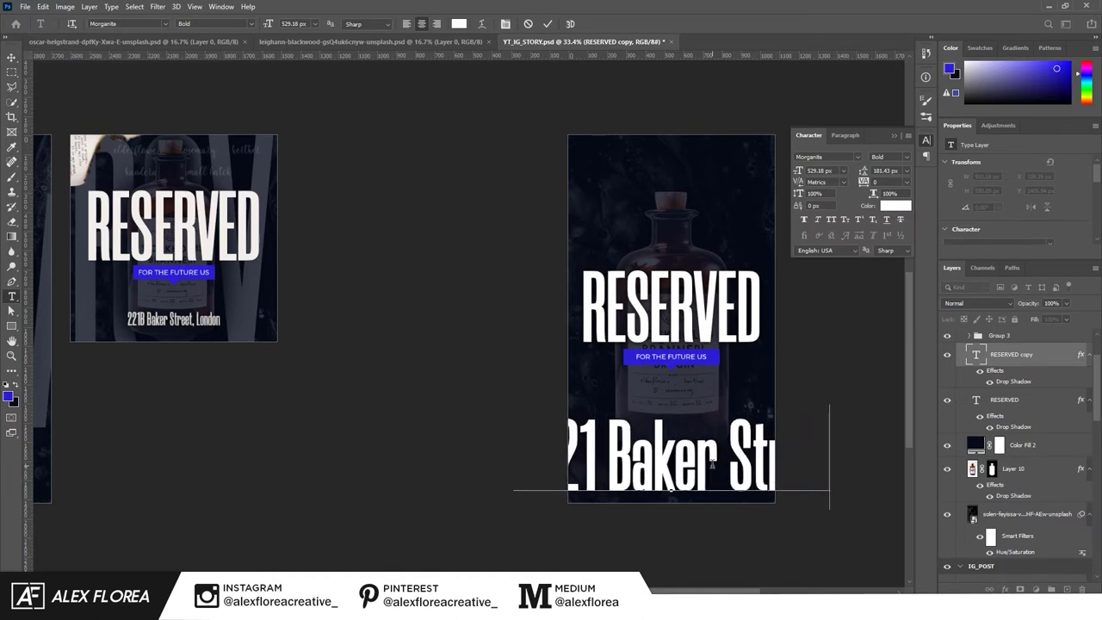
text(eet,)
key(ctrl+Return)
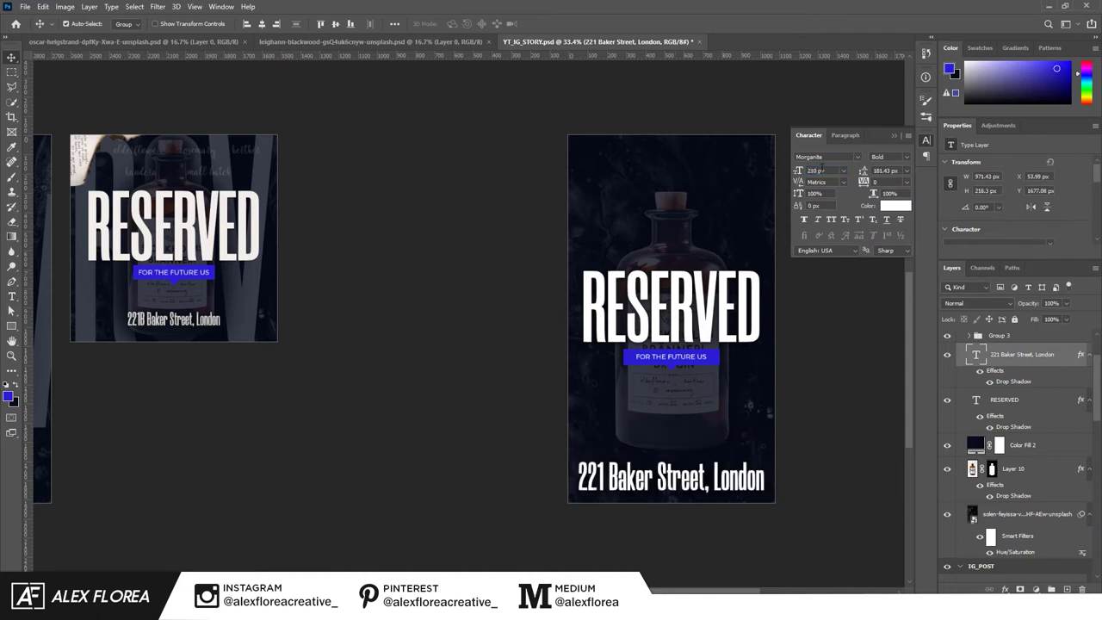
Shrink the address line to 130 px.
key(Return)
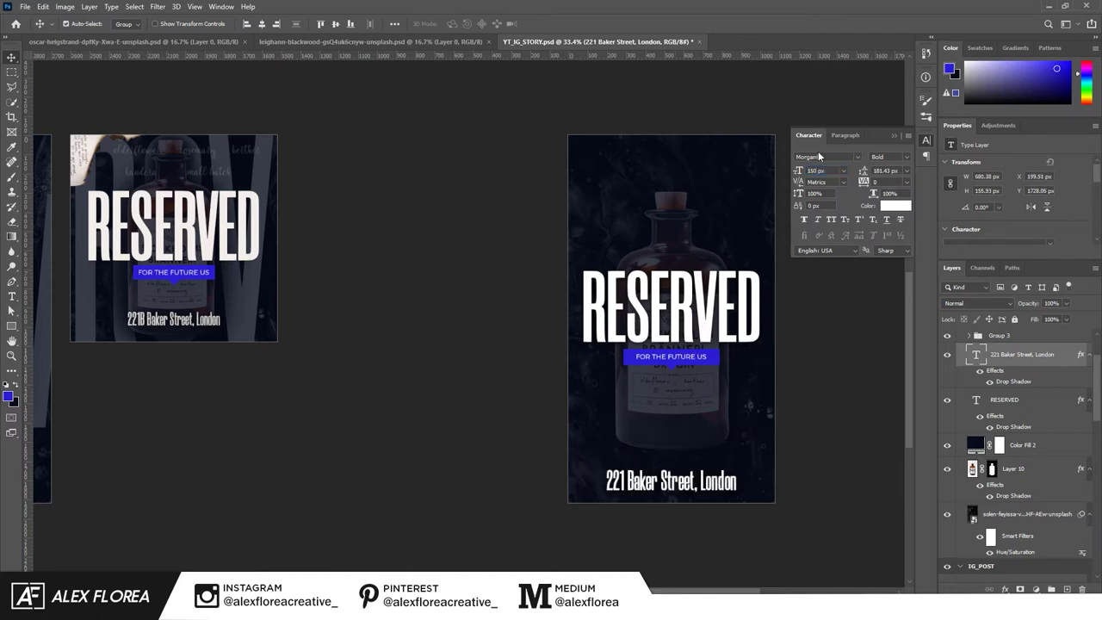
text(130)
key(Return)
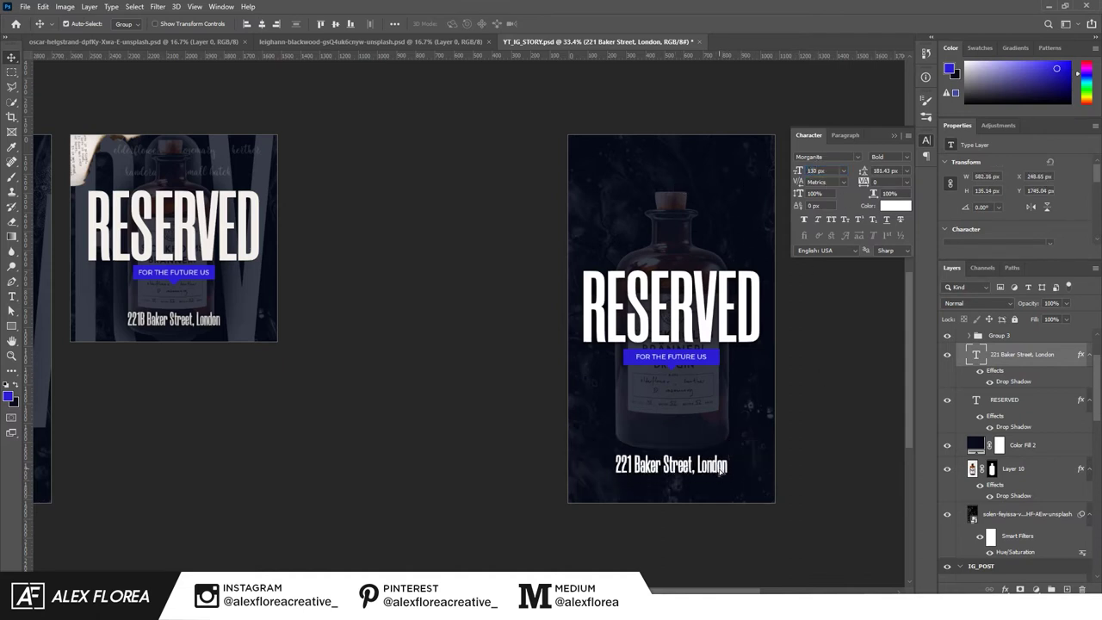
click(995, 417)
click(727, 473)
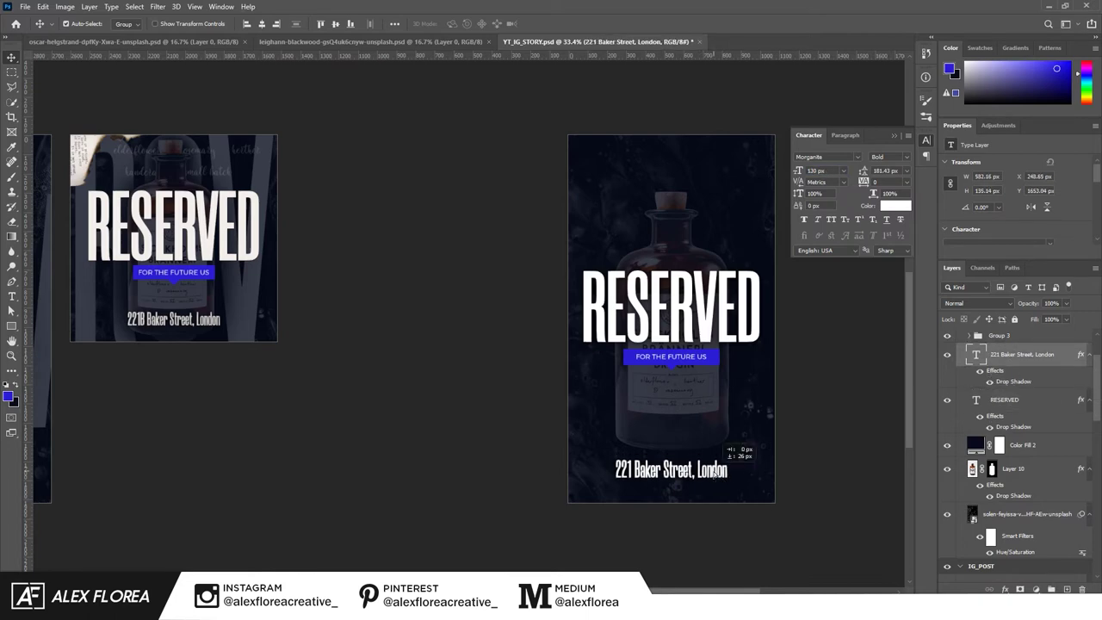
scroll(713, 467, down, 3)
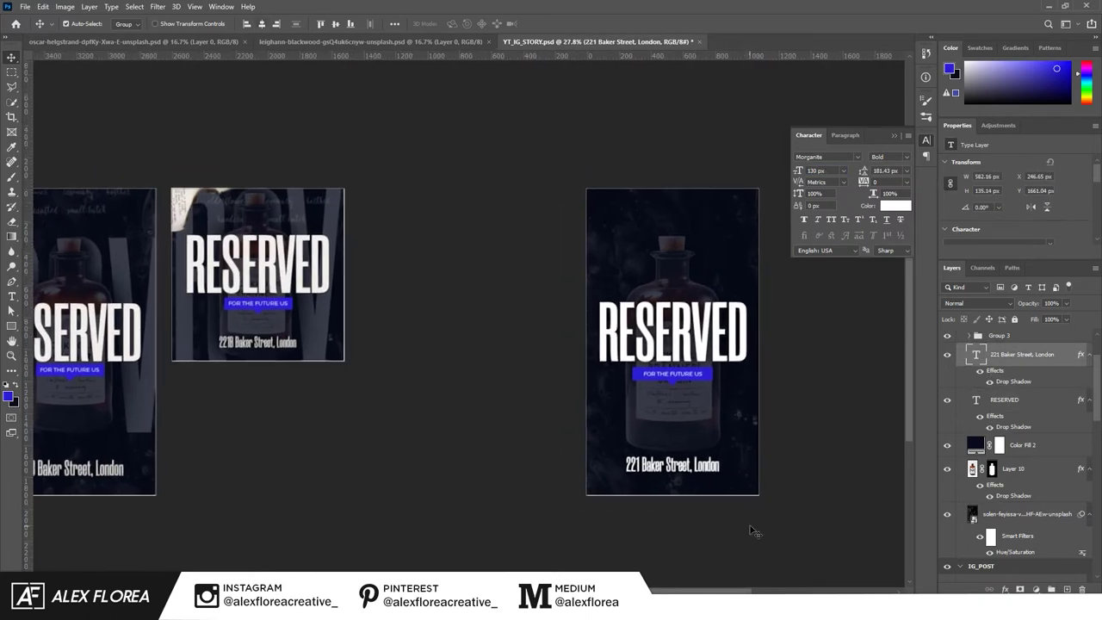
click(633, 424)
Add 'rsv' text and enlarge it to fill the story artboard.
key(t)
click(633, 423)
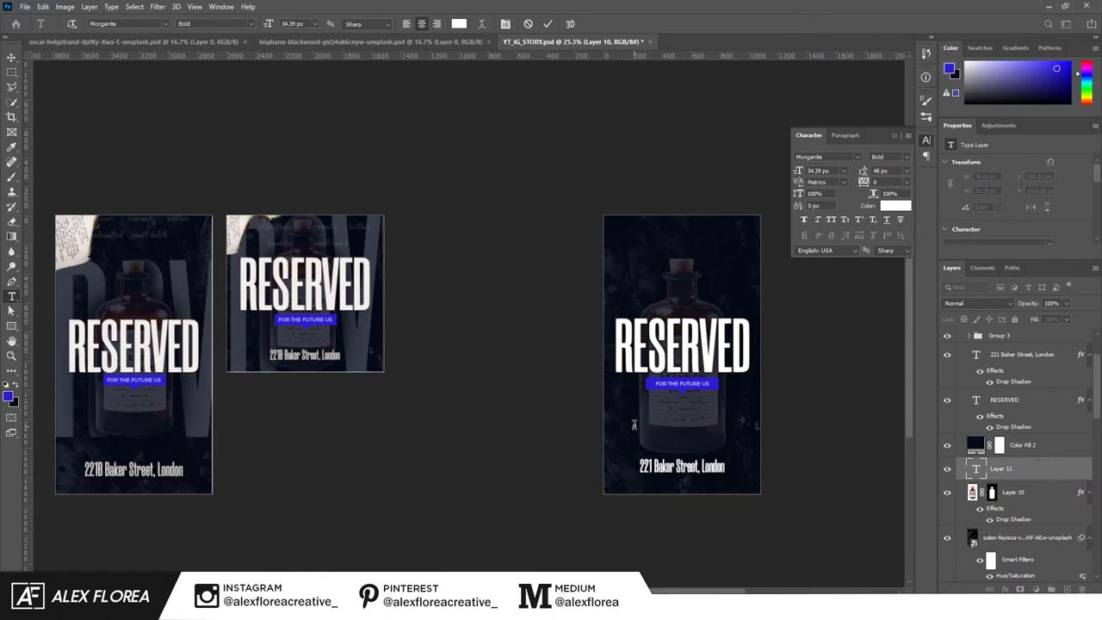
text(rsv)
click(843, 170)
click(822, 308)
text(rsv)
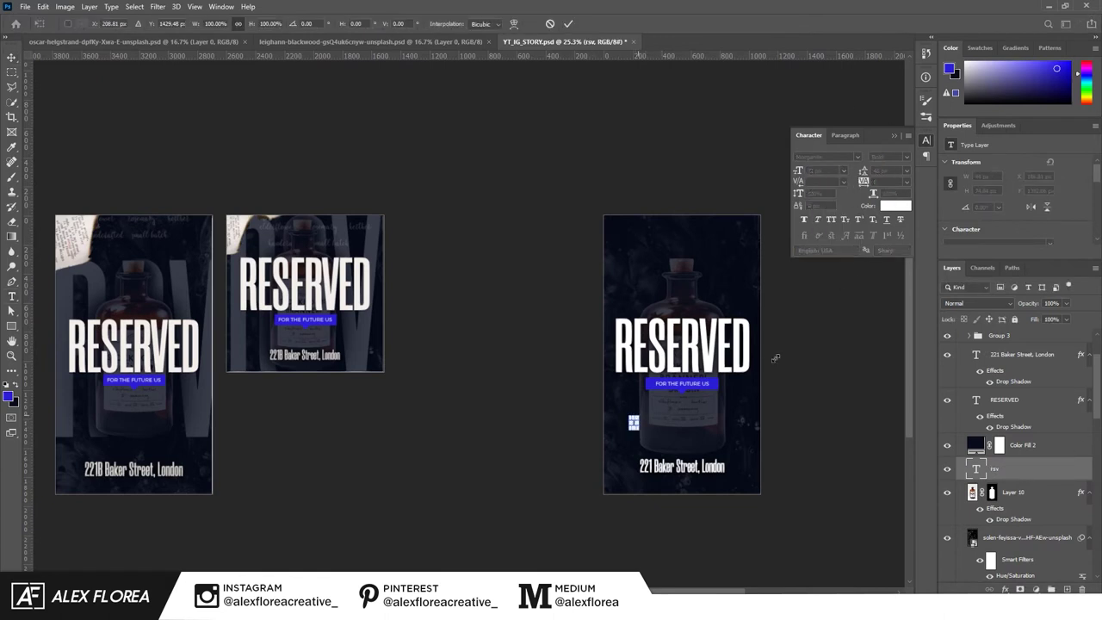
drag(639, 416, 772, 186)
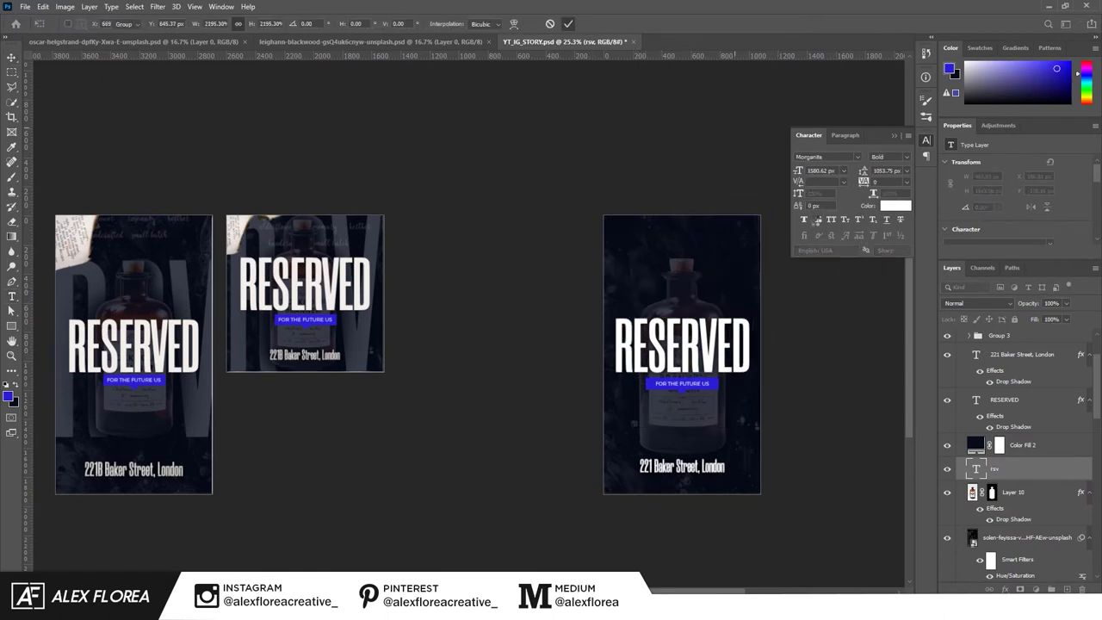
key(Return)
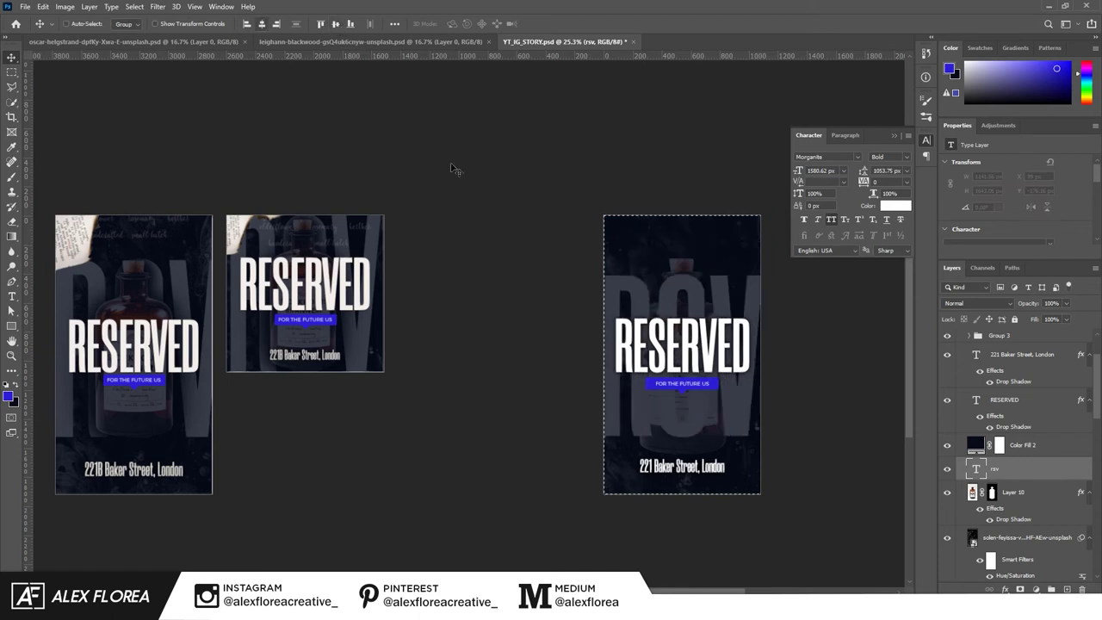
Move the rsv letters behind the bottle and shrink the bottle to about 92%.
drag(1043, 481, 988, 507)
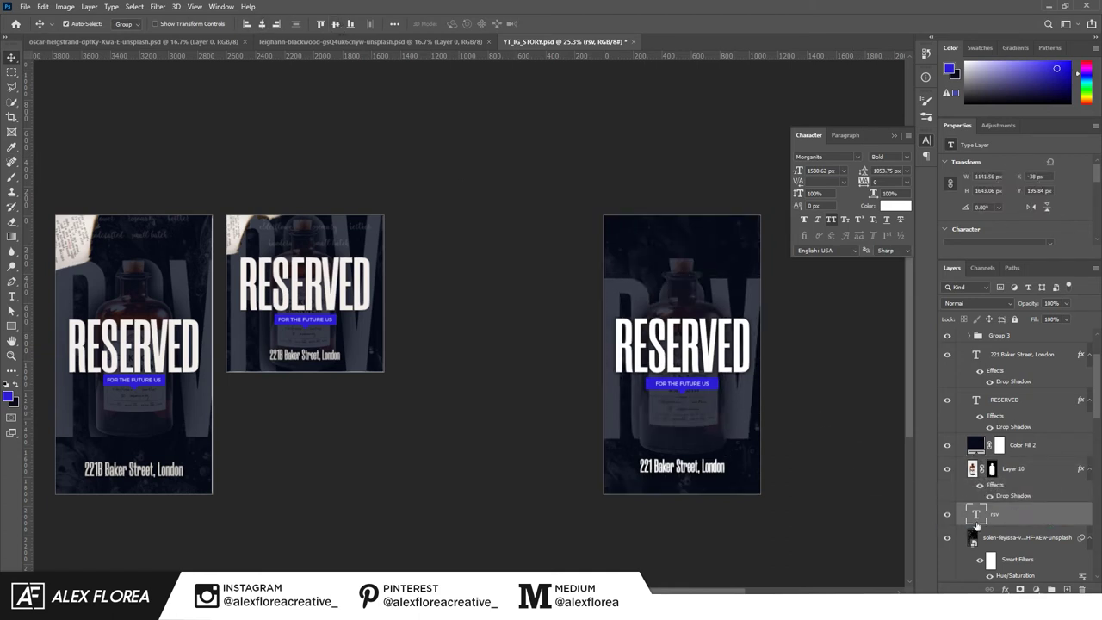
click(1013, 469)
key(ctrl+t)
drag(789, 513, 774, 480)
key(Return)
Enlarge the RESERVED headline to about 111%.
key(alt+f)
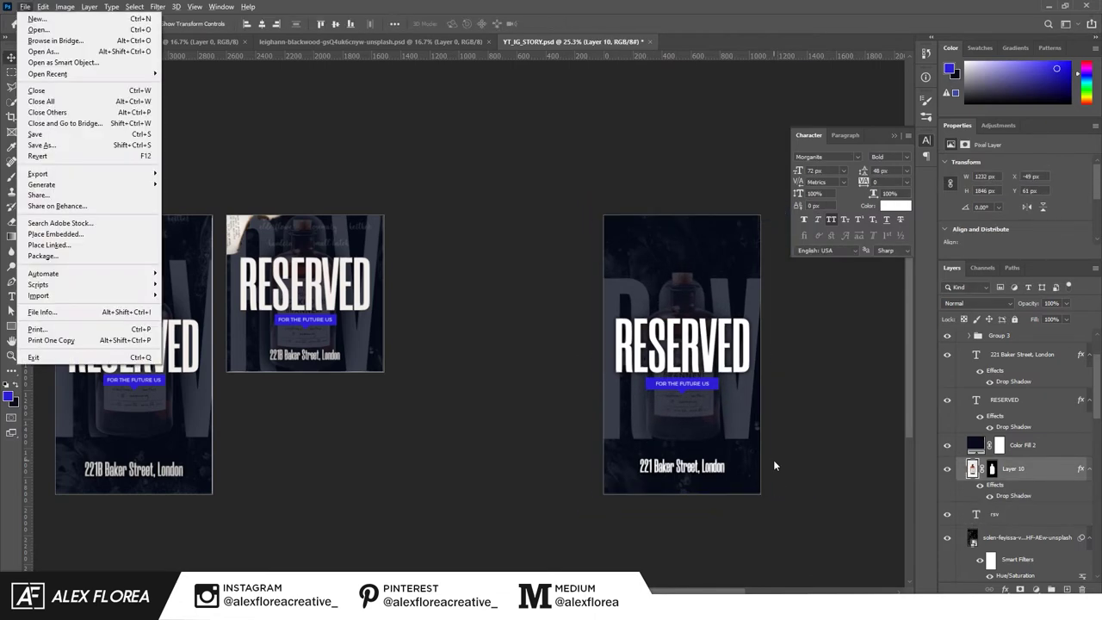
key(Escape)
scroll(772, 465, up, 2)
scroll(826, 411, up, 3)
key(alt+bracketright)
key(alt+bracketright)
key(ctrl+t)
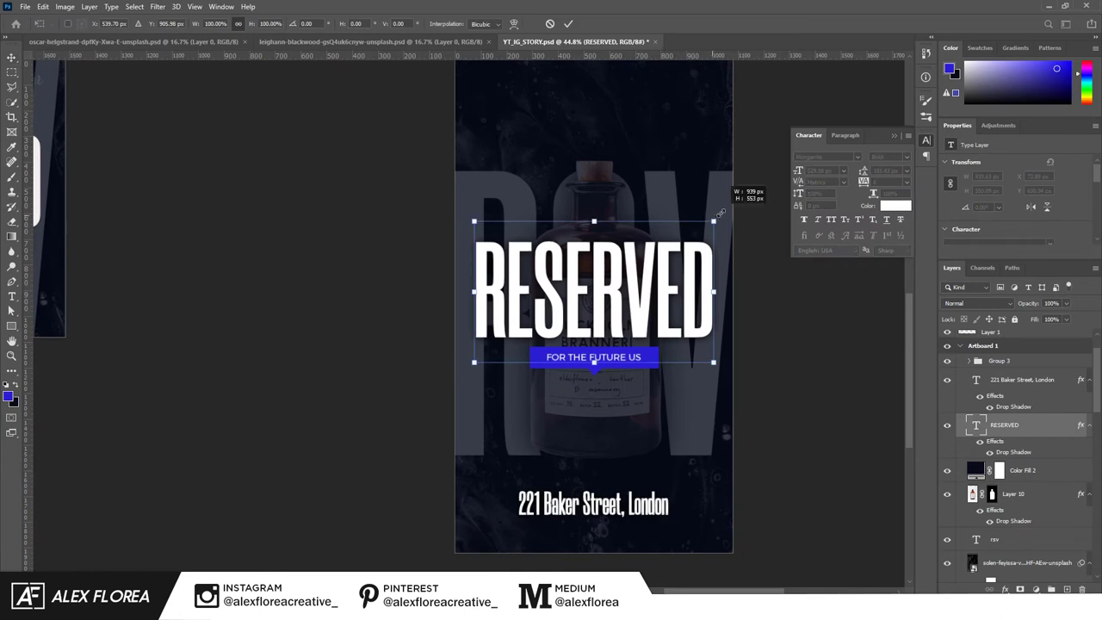
drag(721, 211, 726, 212)
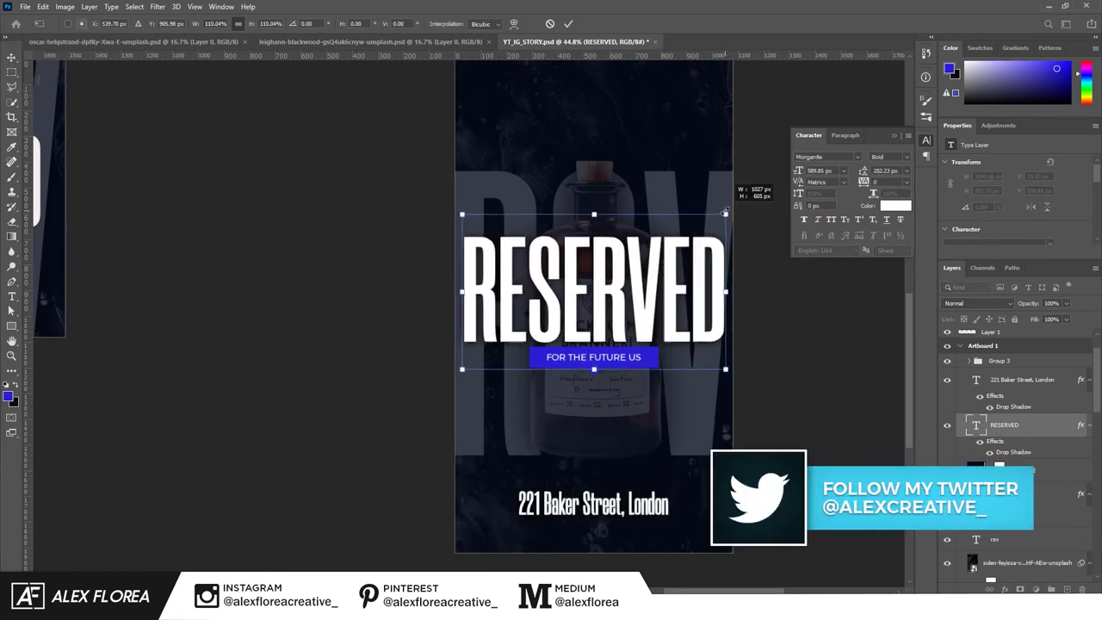
key(Return)
Add a new layer below the bottle and paint a black bottle silhouette on it.
click(593, 433)
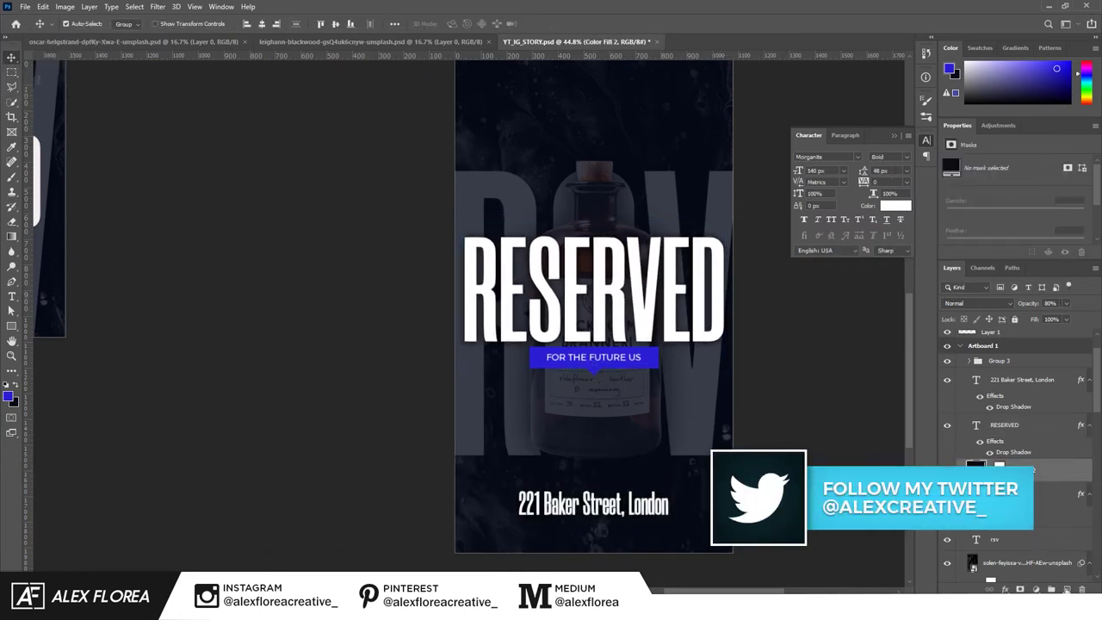
key(ctrl+shift+alt+n)
key(b)
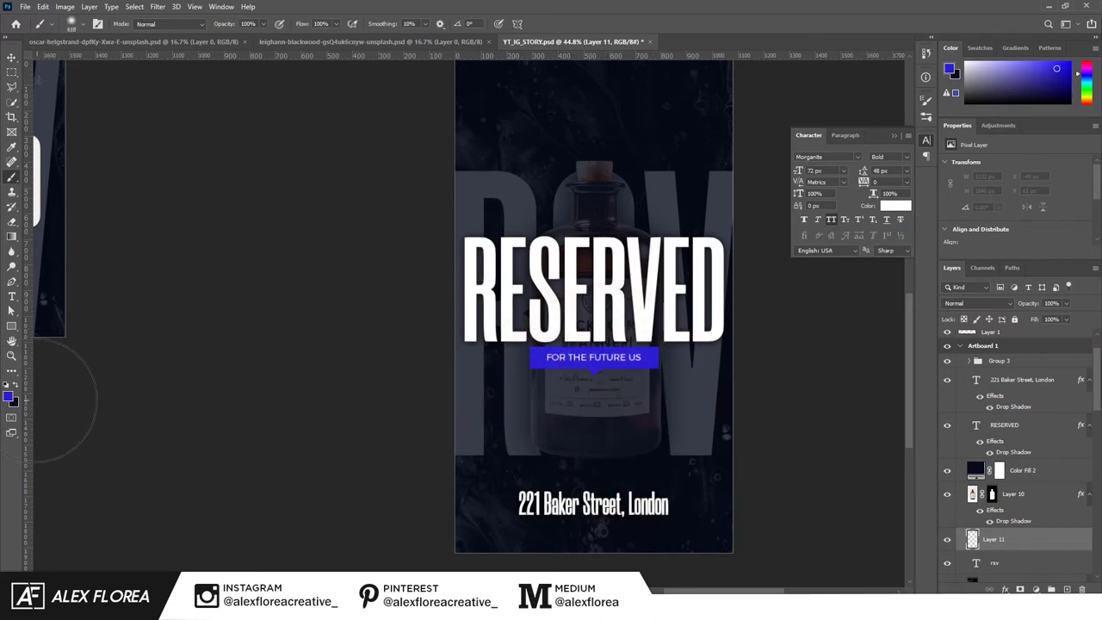
click(9, 396)
click(181, 499)
key(Return)
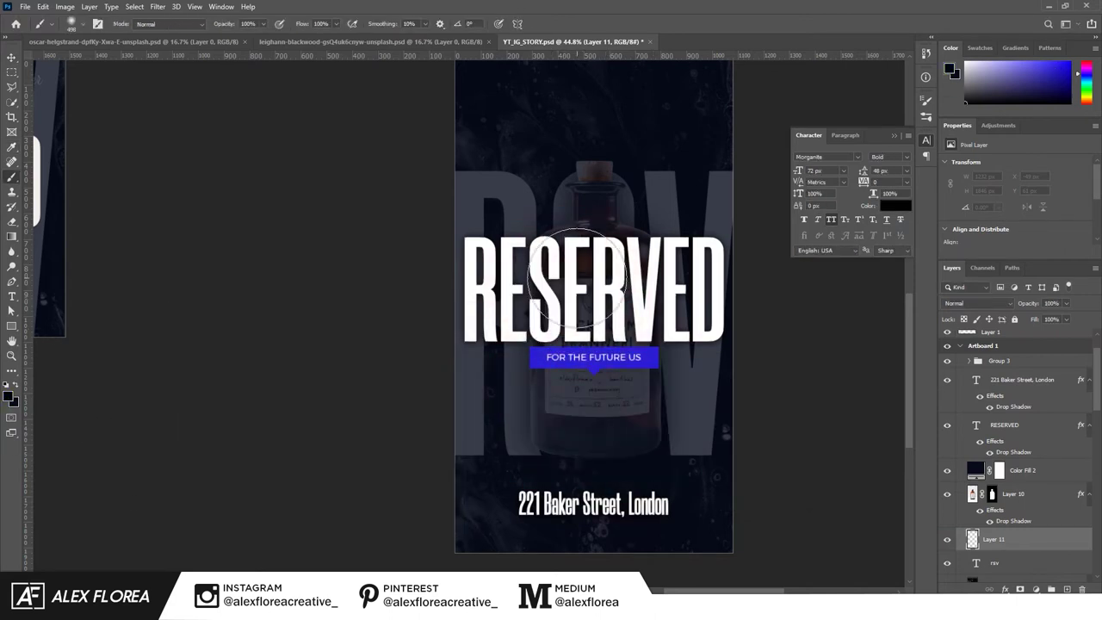
drag(577, 274, 571, 413)
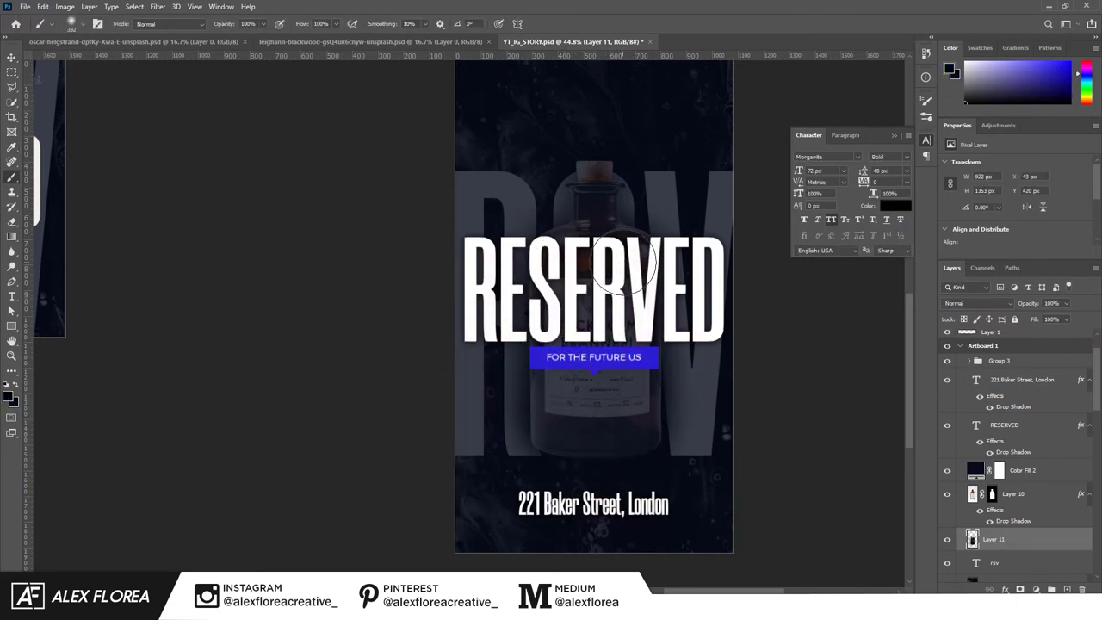
key(ctrl+z)
key(bracketleft)
key(bracketleft)
key(bracketleft)
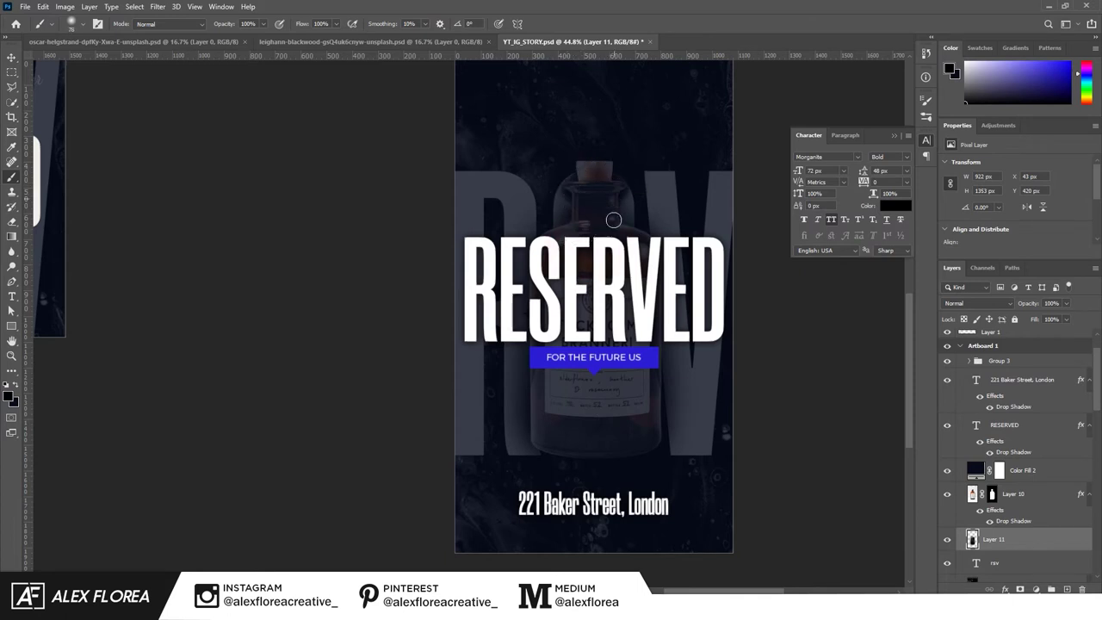
mouse_move(613, 219)
mouse_down()
mouse_move(620, 231)
mouse_move(601, 228)
mouse_up()
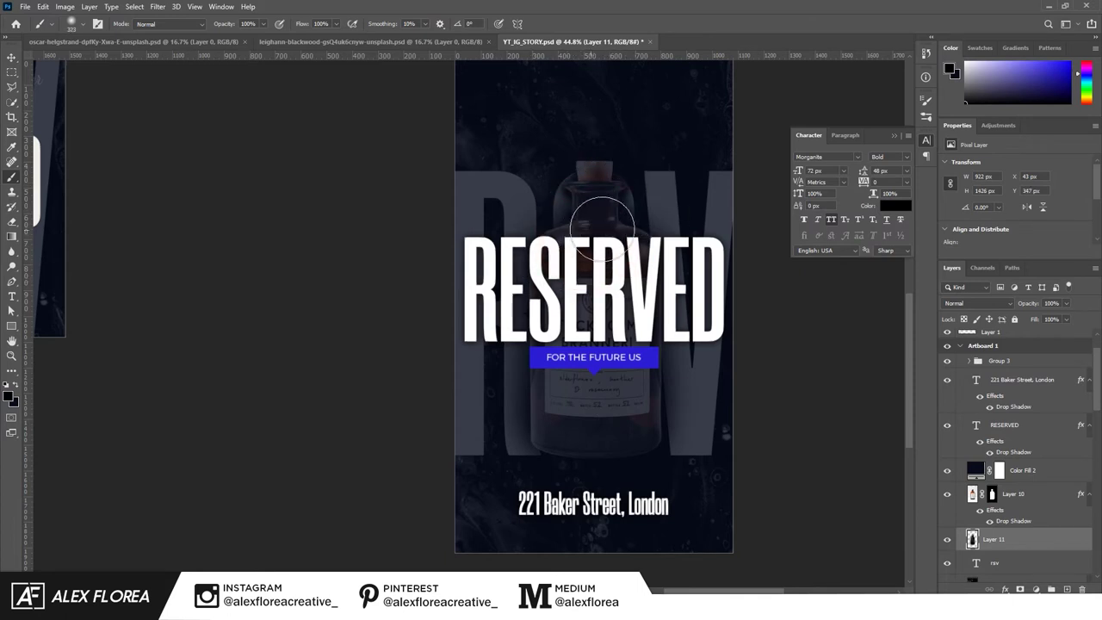
Blur the silhouette with a 3-pixel Gaussian Blur and lower it to 60% opacity.
scroll(597, 252, down, 2)
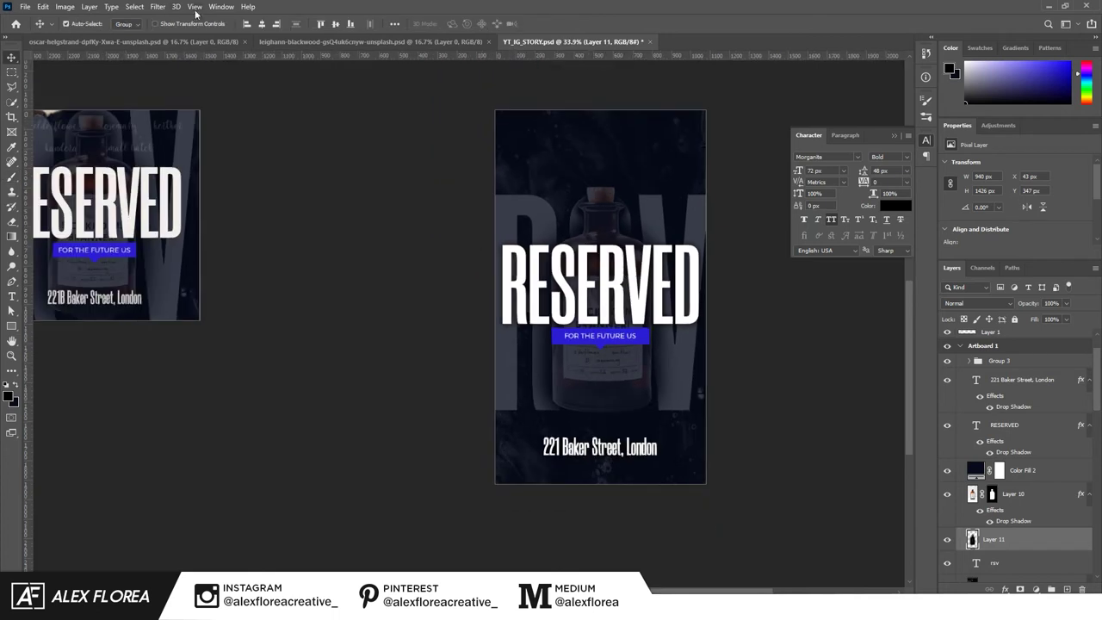
click(157, 6)
click(331, 181)
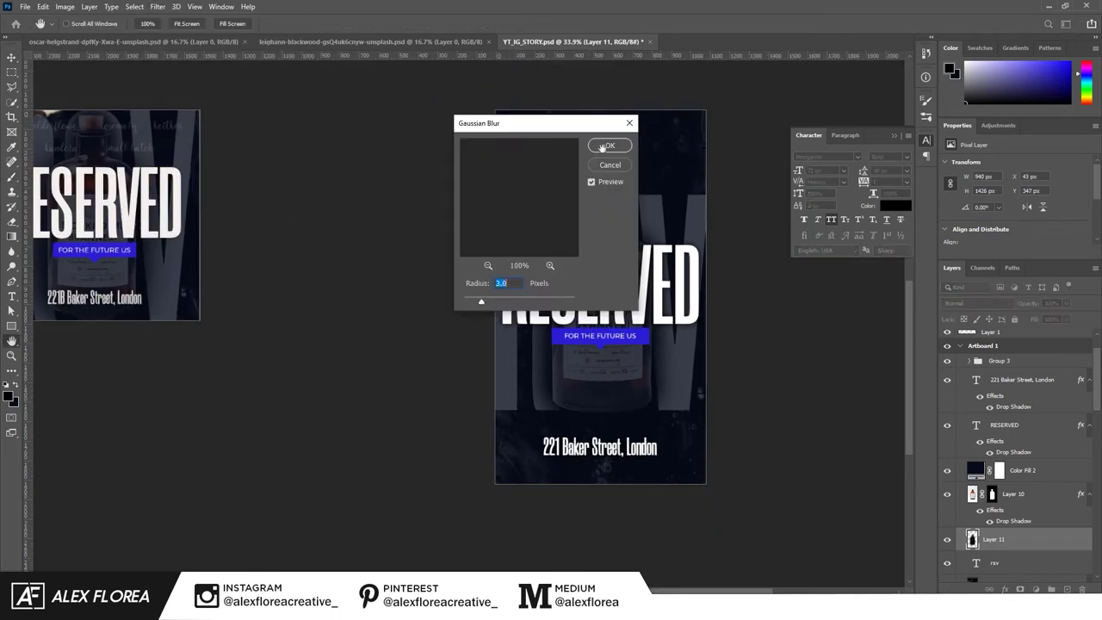
click(606, 145)
scroll(844, 465, up, 2)
scroll(865, 517, up, 1)
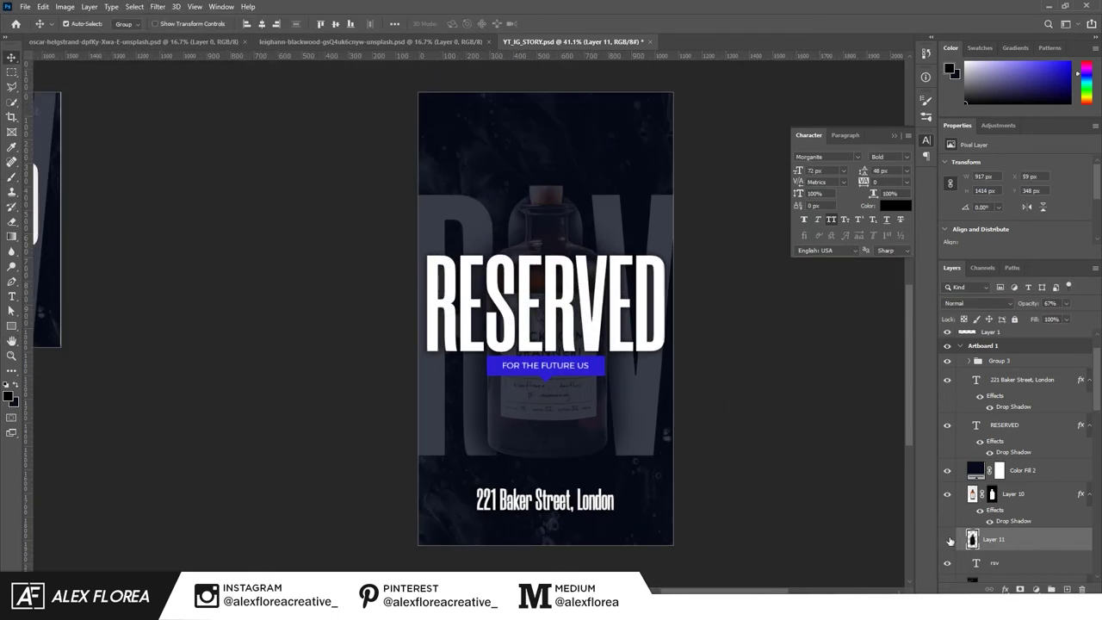
scroll(744, 389, down, 1)
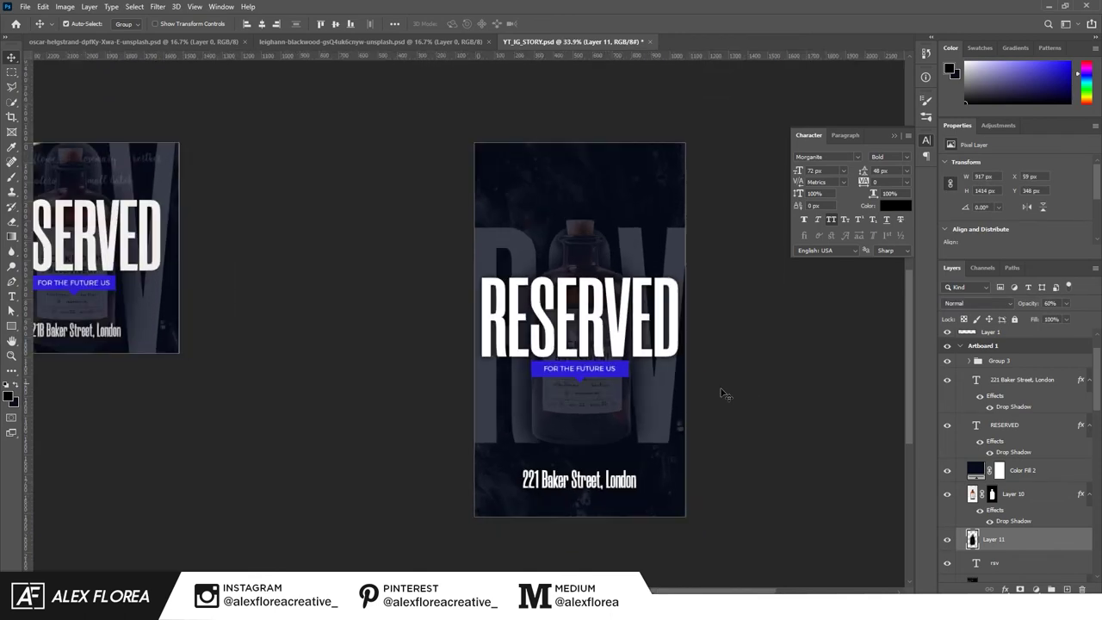
scroll(604, 347, up, 1)
scroll(605, 348, up, 2)
Add an 'elderflower' text line near the top of the story artboard.
double_click(975, 562)
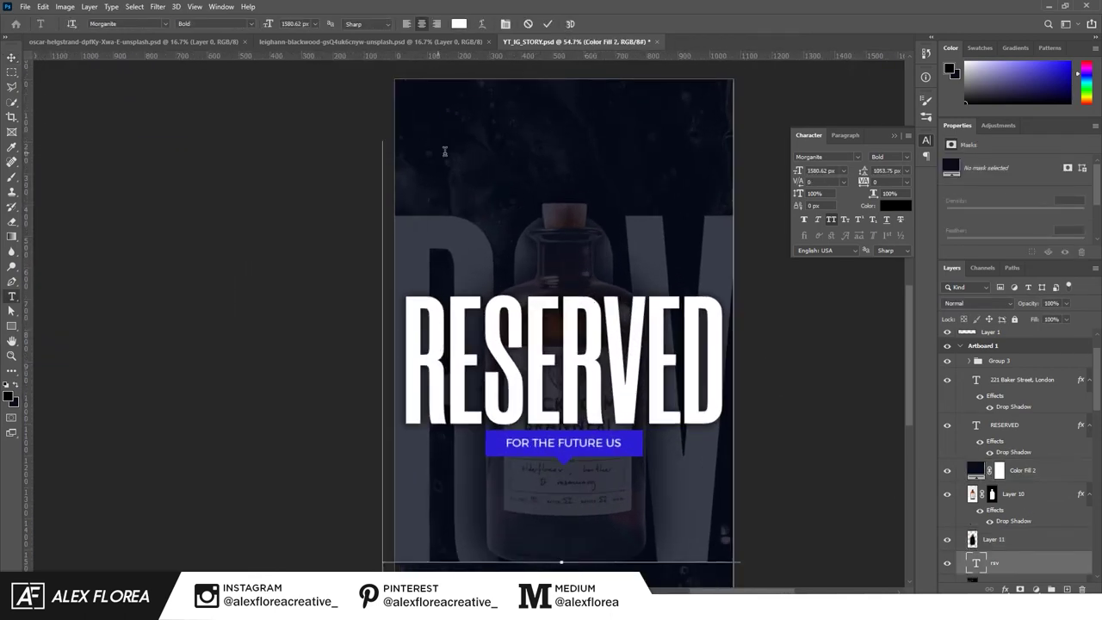
click(445, 151)
click(453, 108)
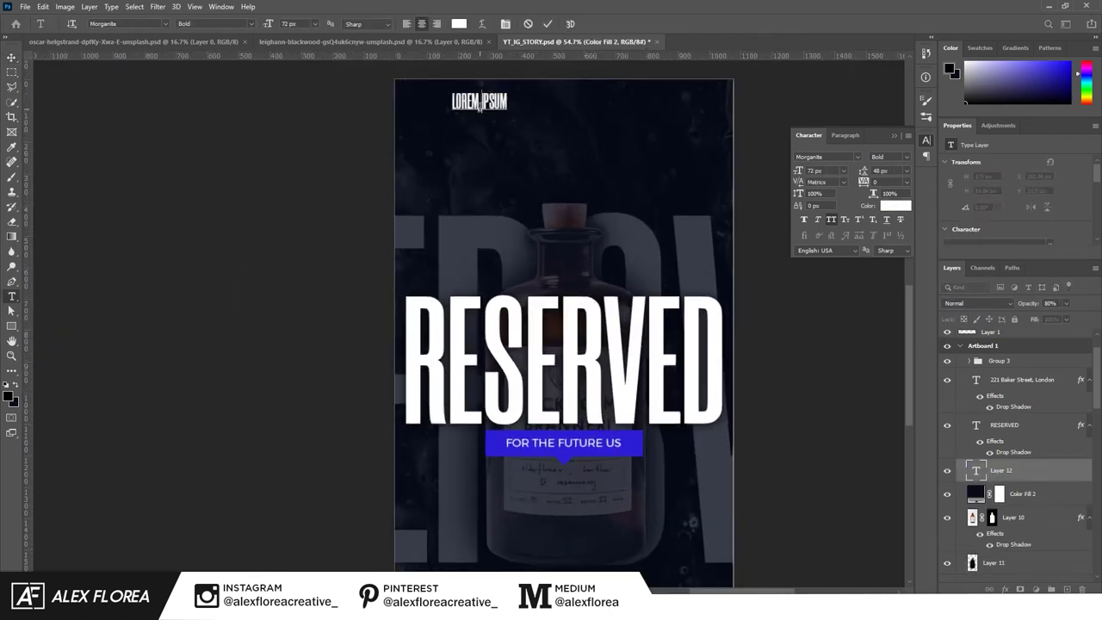
text(ELDERFLOWER)
key(ctrl+Return)
key(v)
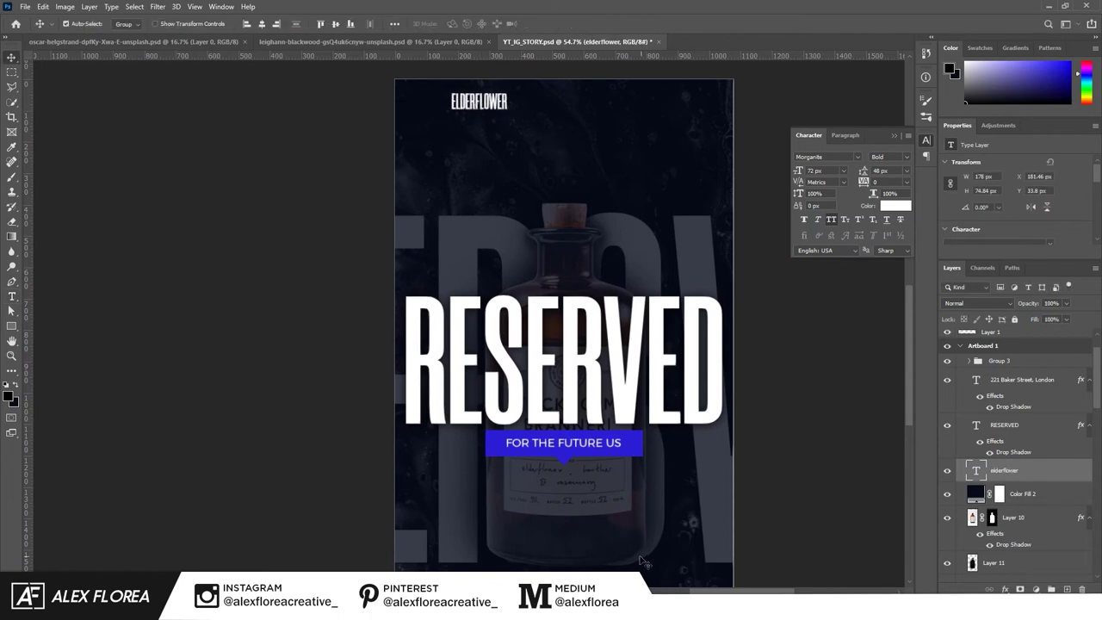
Set the elderflower text to the Mellow script font with All Caps off.
scroll(680, 503, down, 2)
scroll(680, 503, up, 3)
scroll(680, 503, up, 1)
scroll(680, 503, down, 3)
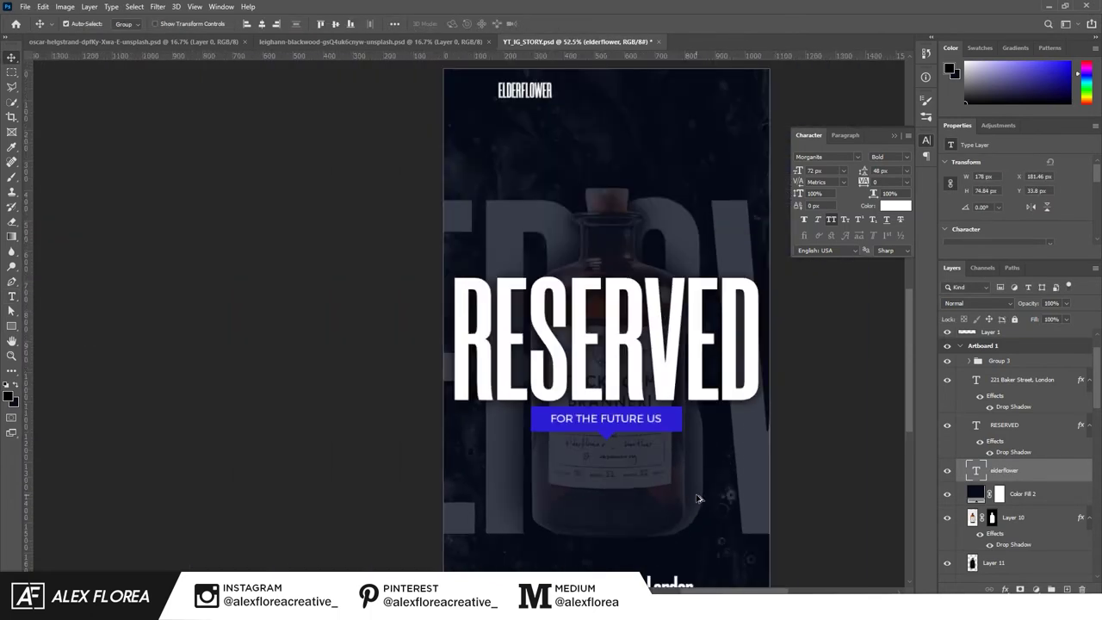
scroll(465, 356, down, 2)
scroll(303, 324, up, 2)
scroll(456, 376, right, 5)
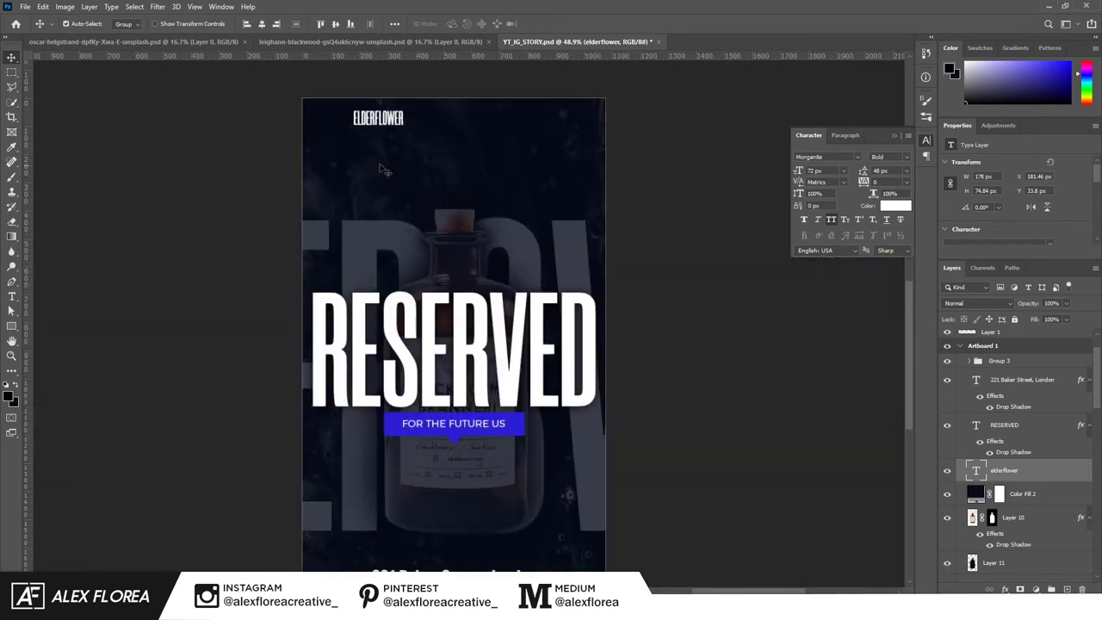
scroll(413, 133, up, 1)
click(857, 156)
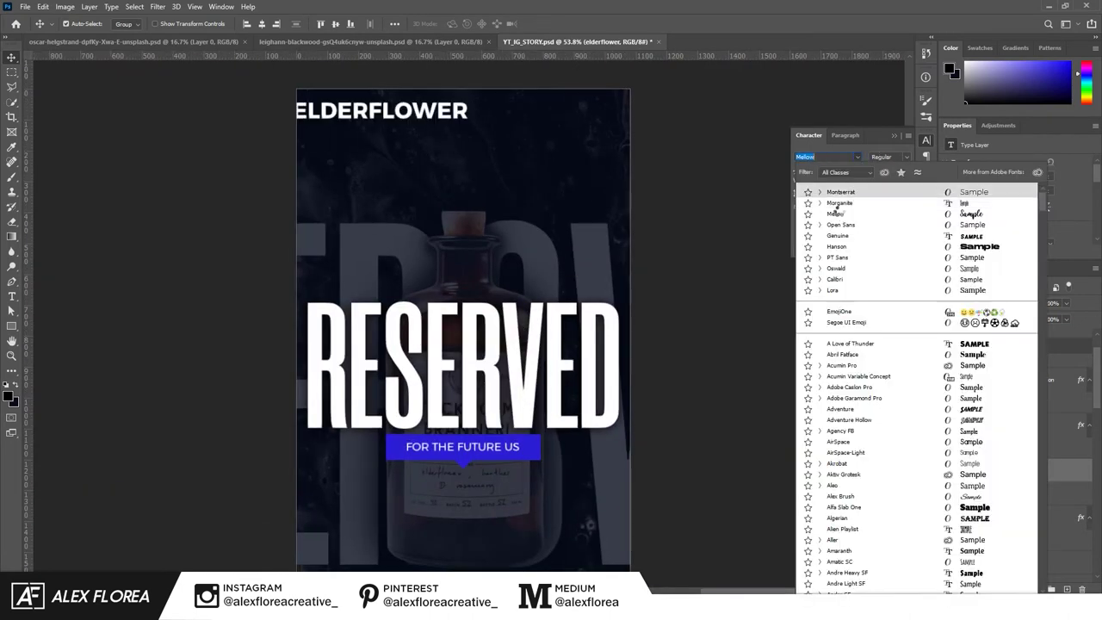
click(836, 212)
click(830, 221)
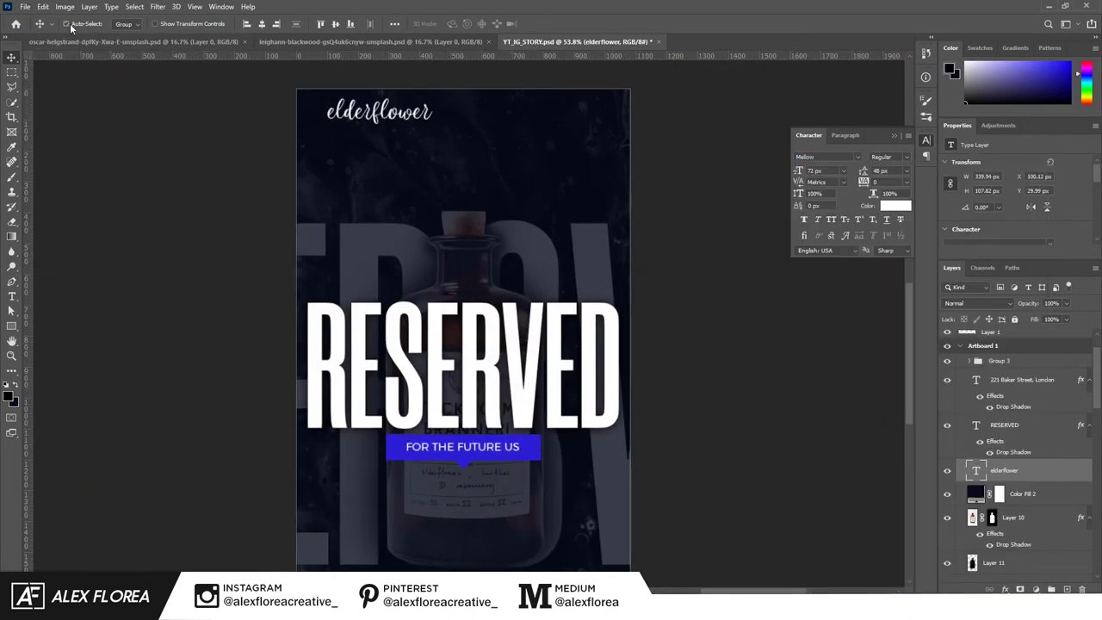
Duplicate it to the right as 'herther' and 'rosemary' text layers.
mouse_move(379, 110)
mouse_down()
mouse_move(590, 110)
mouse_move(578, 120)
mouse_up()
double_click(975, 470)
text(herther)
key(ctrl+Return)
double_click(594, 111)
text(y)
key(ctrl+Return)
Nudge rosemary right and add a 'handcrafted' line below it.
scroll(603, 344, down, 5)
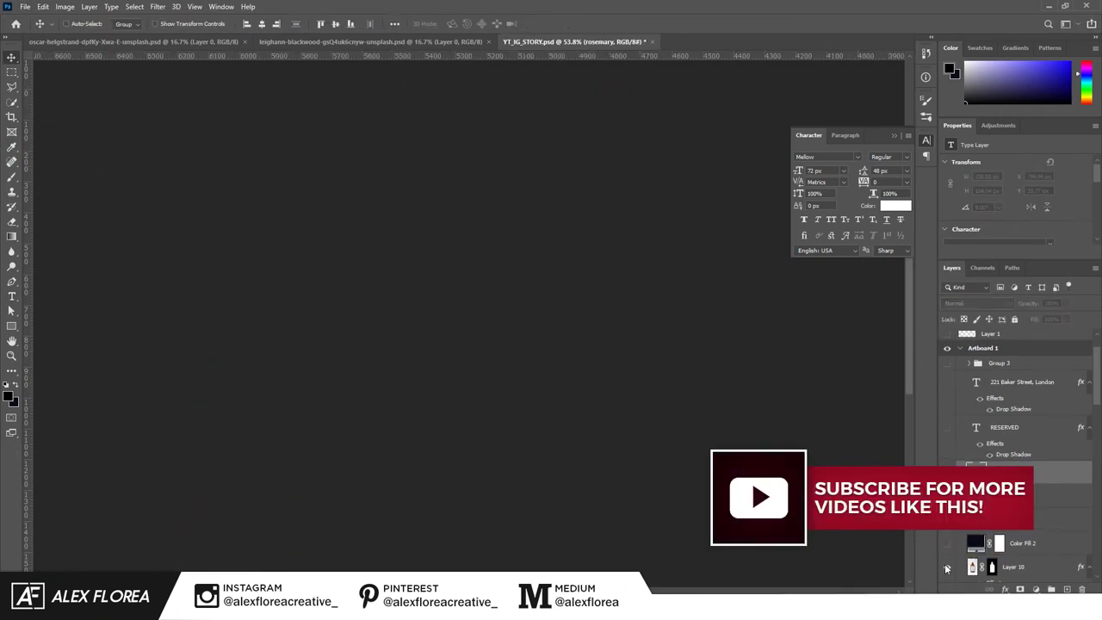
mouse_move(711, 364)
mouse_down()
mouse_move(583, 416)
mouse_move(502, 413)
mouse_up()
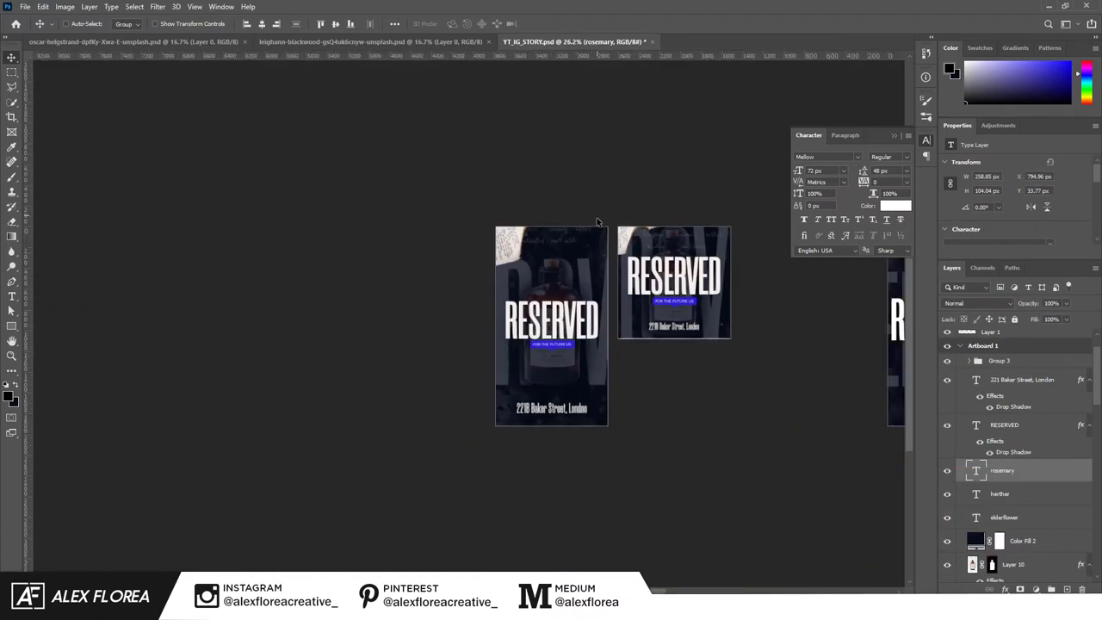
scroll(467, 214, up, 6)
drag(247, 348, 56, 415)
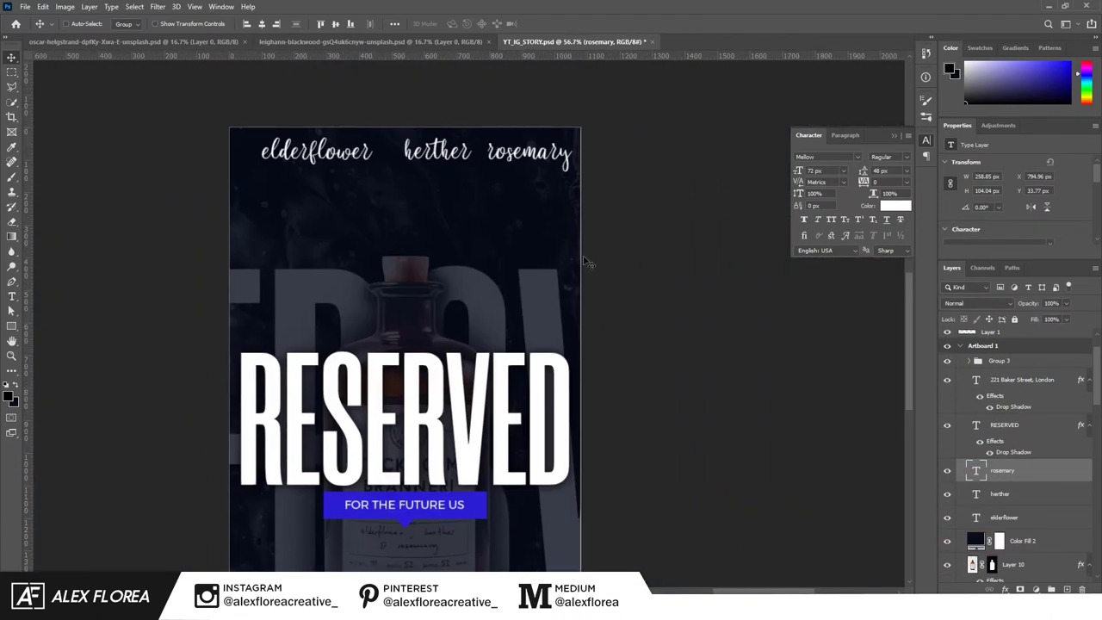
mouse_move(484, 150)
mouse_down()
mouse_move(495, 150)
mouse_move(378, 210)
mouse_move(514, 194)
mouse_up()
double_click(372, 195)
text(handcrafter)
key(BackSpace)
text(d)
key(ctrl+Return)
Add a 'small batch' line to the right of handcrafted.
double_click(514, 195)
text(small ba)
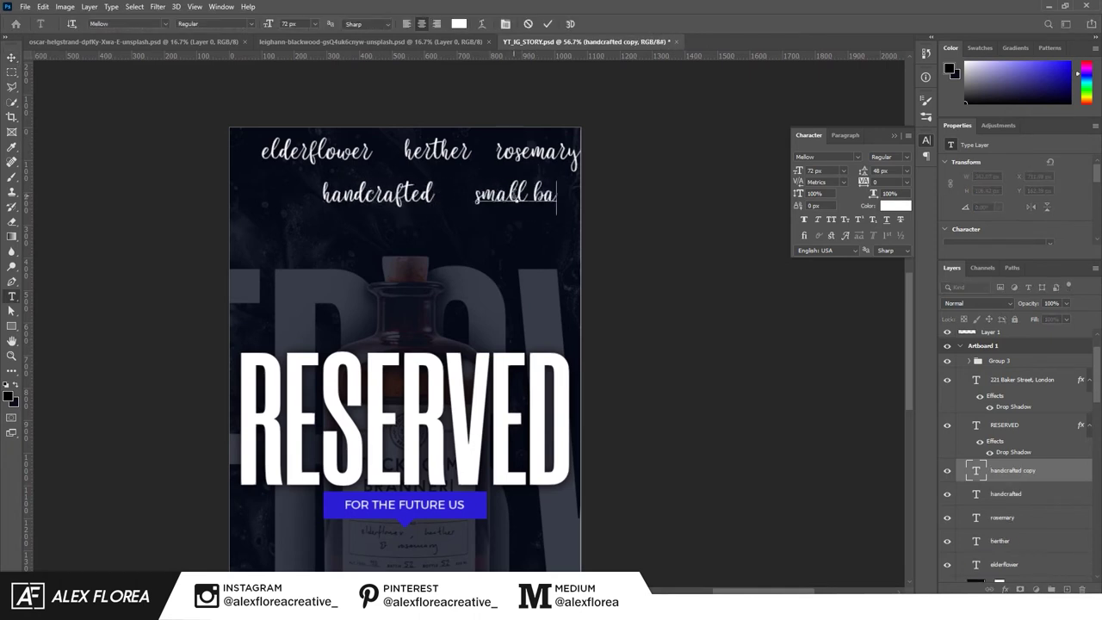
text(tch)
key(ctrl+Return)
key(v)
Select all five script text layers, nudge them left and group them.
click(1004, 470)
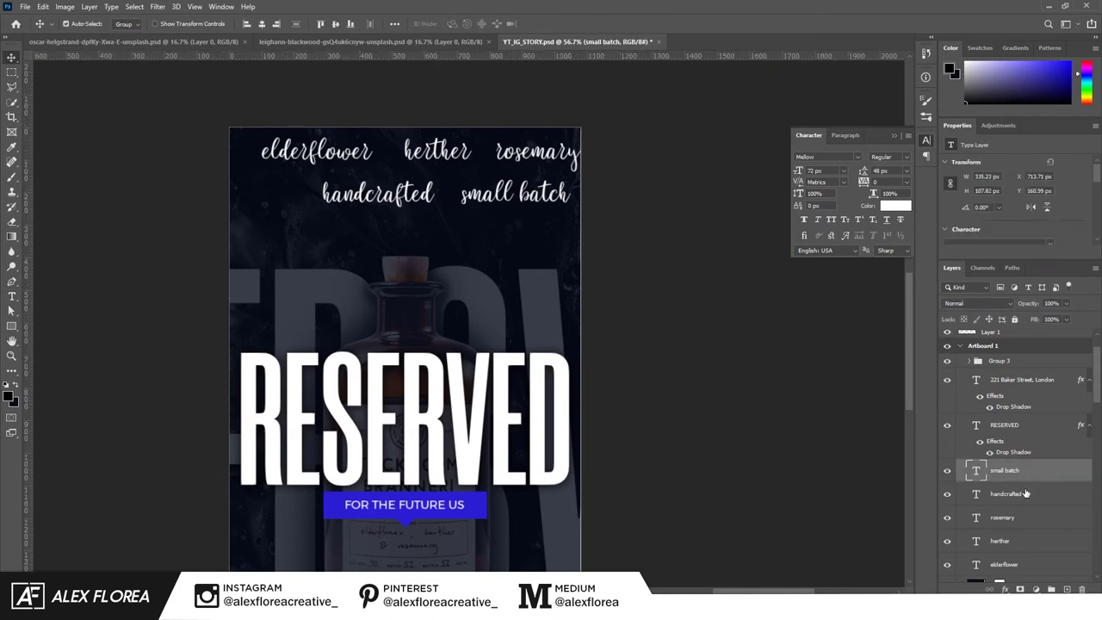
shift+click(1006, 494)
shift+click(1002, 517)
shift+click(999, 541)
shift+click(1004, 563)
key(shift+Left)
key(shift+Left)
key(shift+Left)
key(ctrl+g)
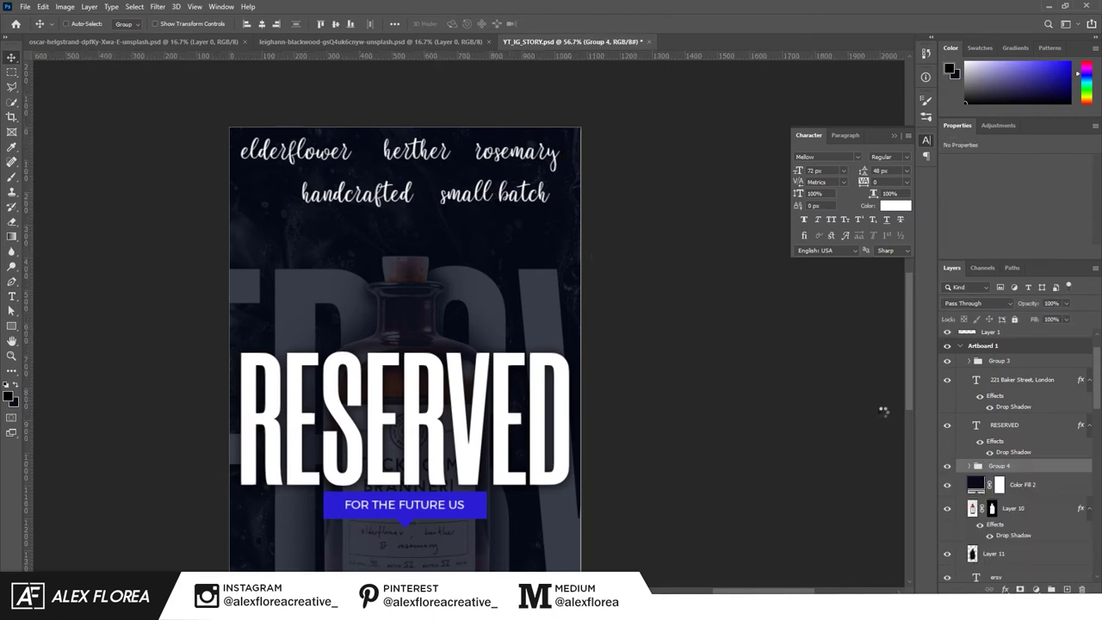
Set the script word group's opacity to 20%.
key(3)
scroll(798, 351, down, 3)
scroll(805, 378, left, 3)
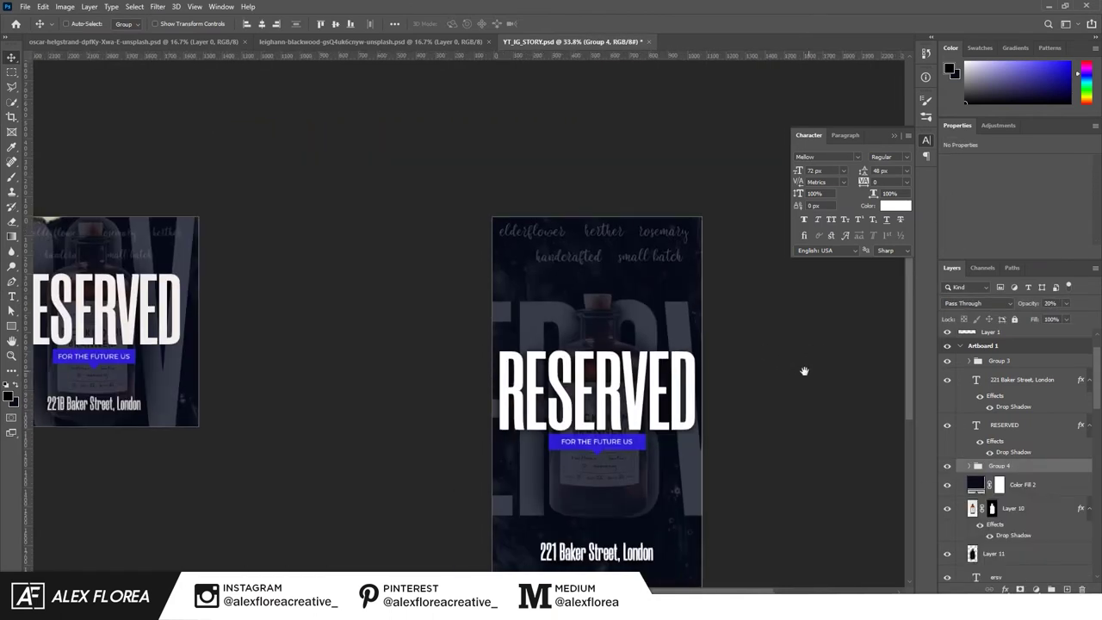
key(2)
scroll(724, 273, down, 1)
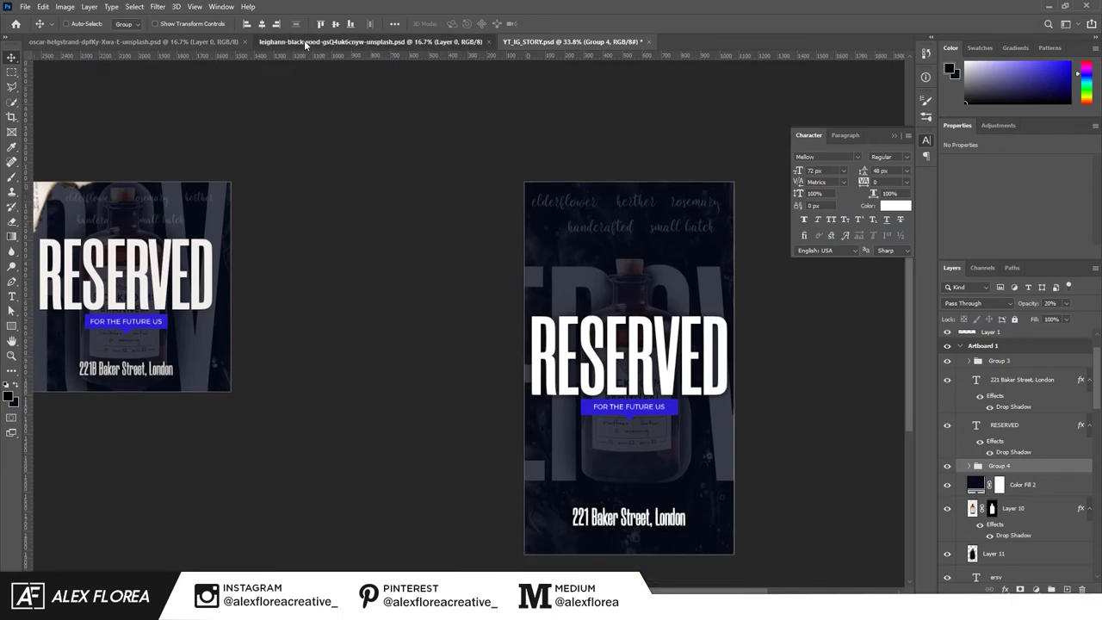
click(370, 42)
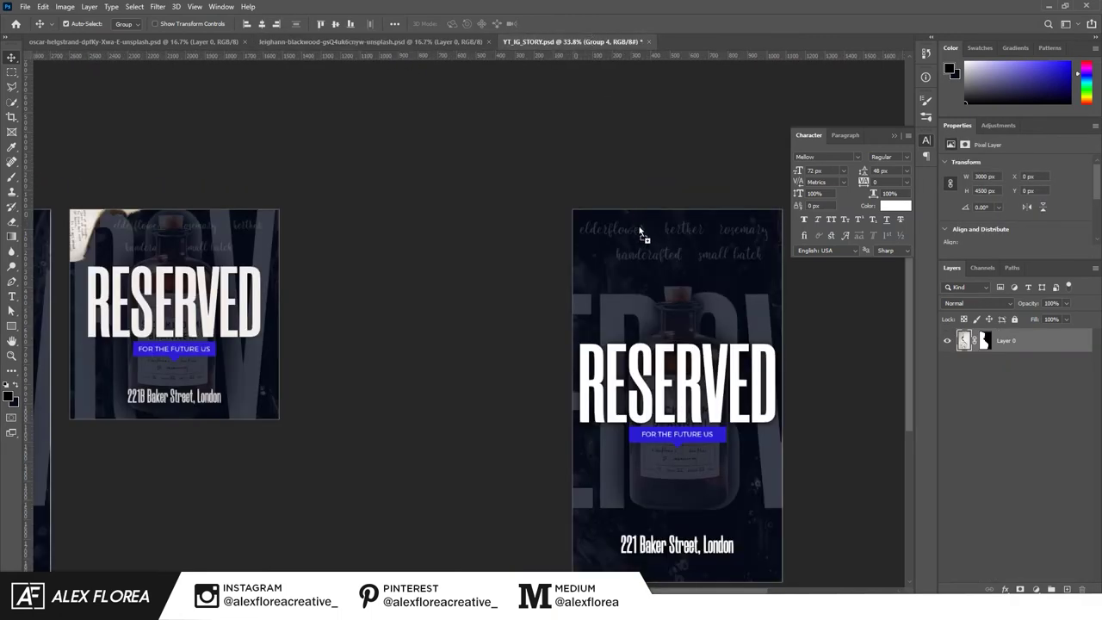
Place the burnt paper image above Group 3, rotated and shrunk into the top-left corner.
drag(469, 344, 639, 230)
mouse_move(1007, 507)
mouse_down()
mouse_move(1046, 500)
mouse_move(1015, 401)
mouse_up()
key(ctrl+t)
scroll(603, 344, down, 2)
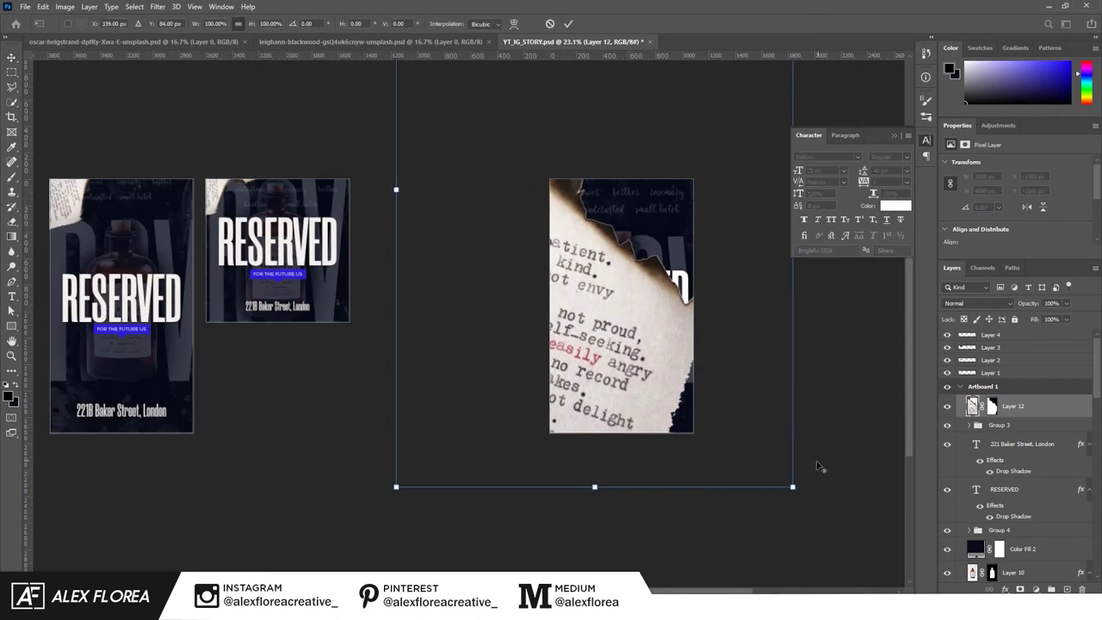
mouse_move(654, 348)
mouse_down()
mouse_move(697, 185)
mouse_move(640, 286)
mouse_up()
scroll(697, 185, up, 3)
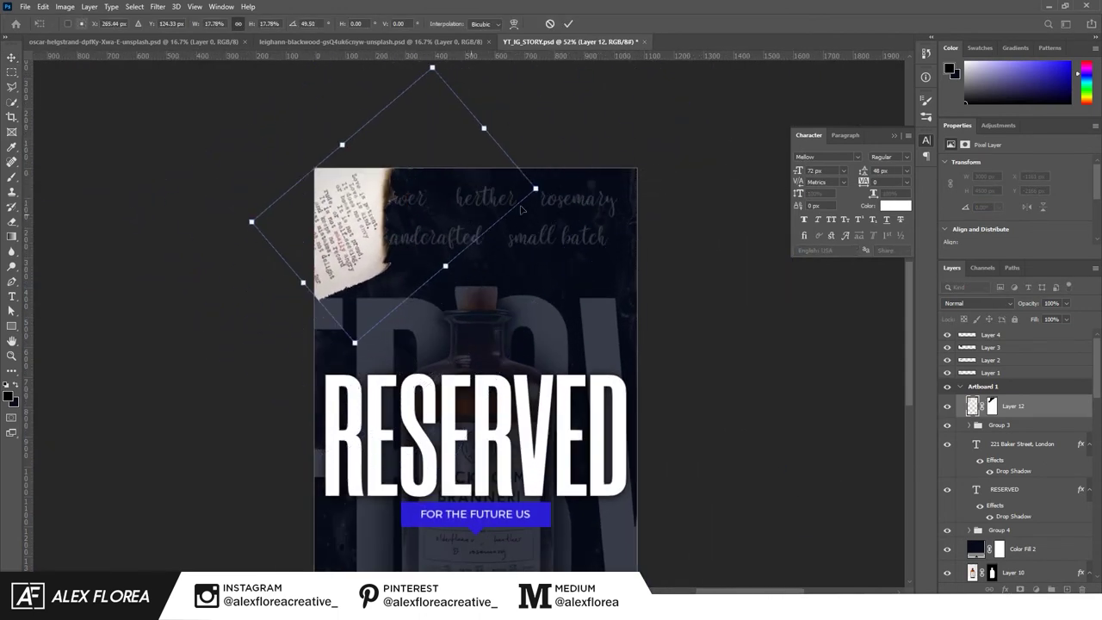
key(Return)
Paint the paper layer's mask and give it a drop shadow.
scroll(670, 158, down, 1)
click(991, 405)
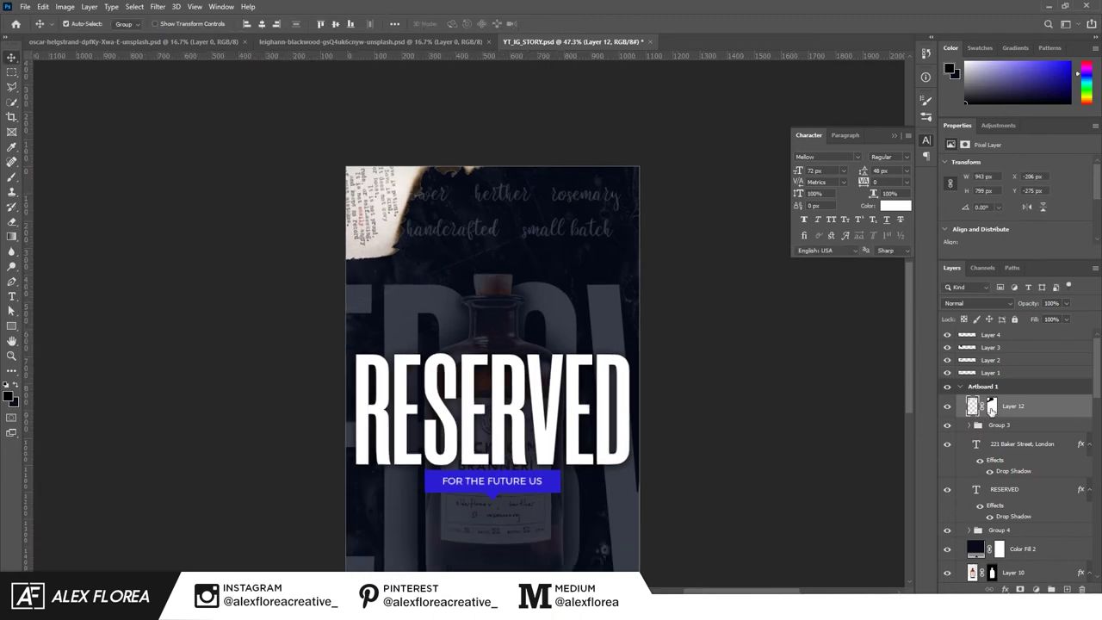
key(b)
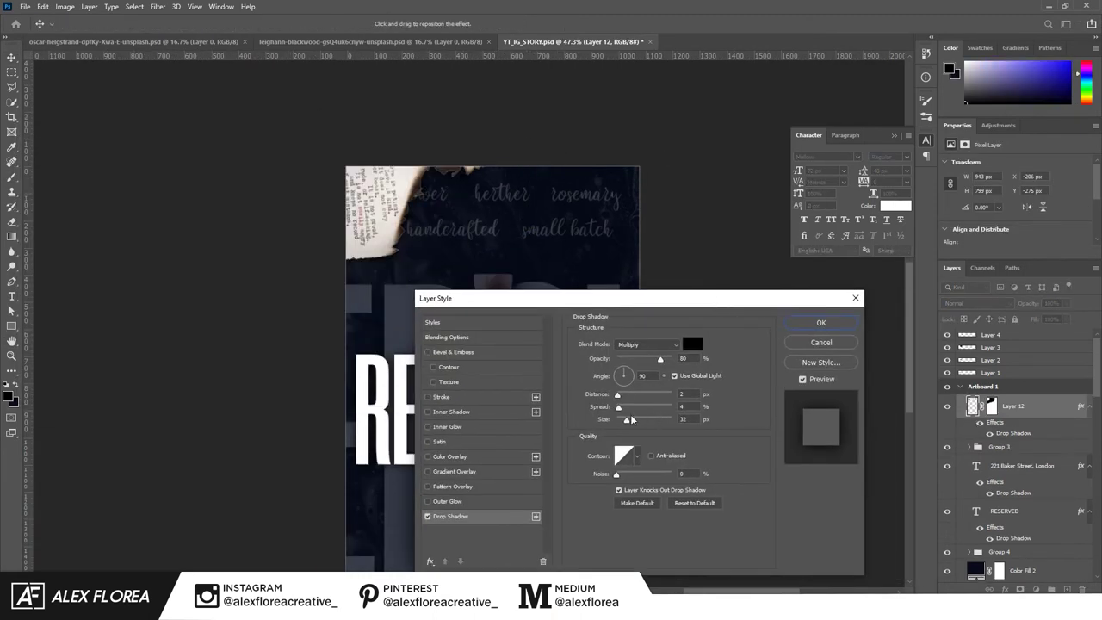
click(786, 327)
scroll(671, 284, down, 3)
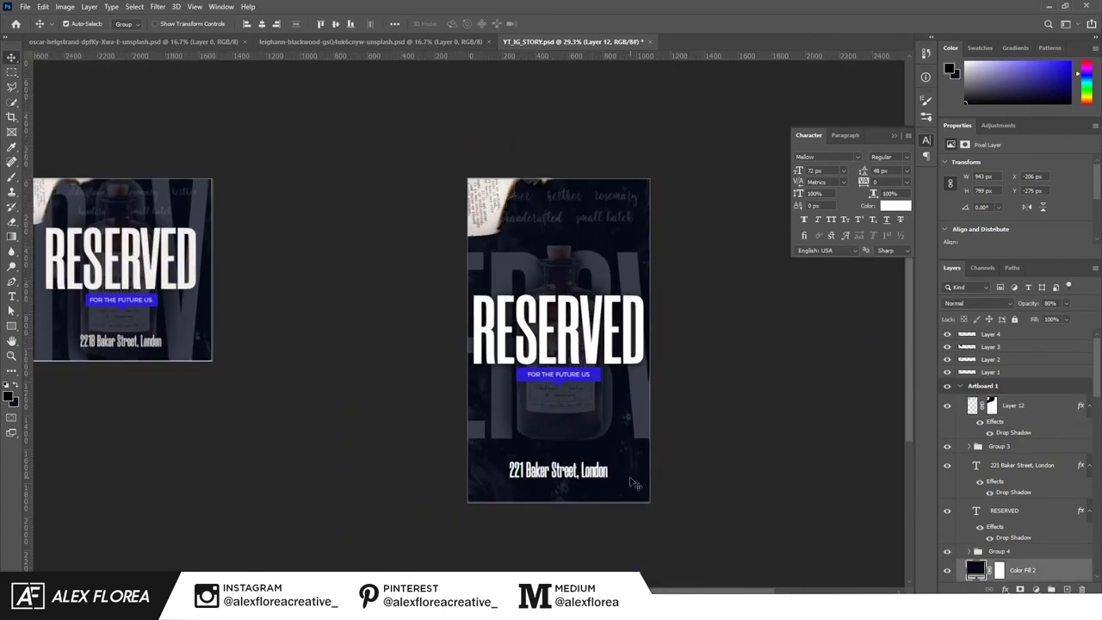
scroll(1016, 473, down, 3)
click(1014, 530)
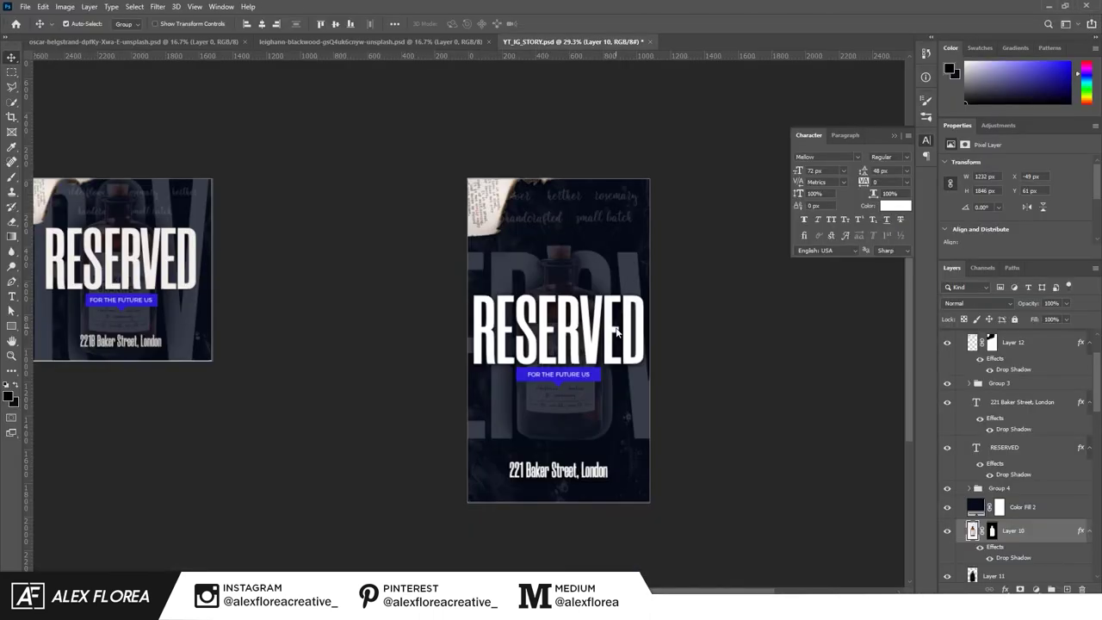
key(ctrl+v)
Shrink the pasted vector texture and give it a white drop shadow.
drag(767, 143, 698, 172)
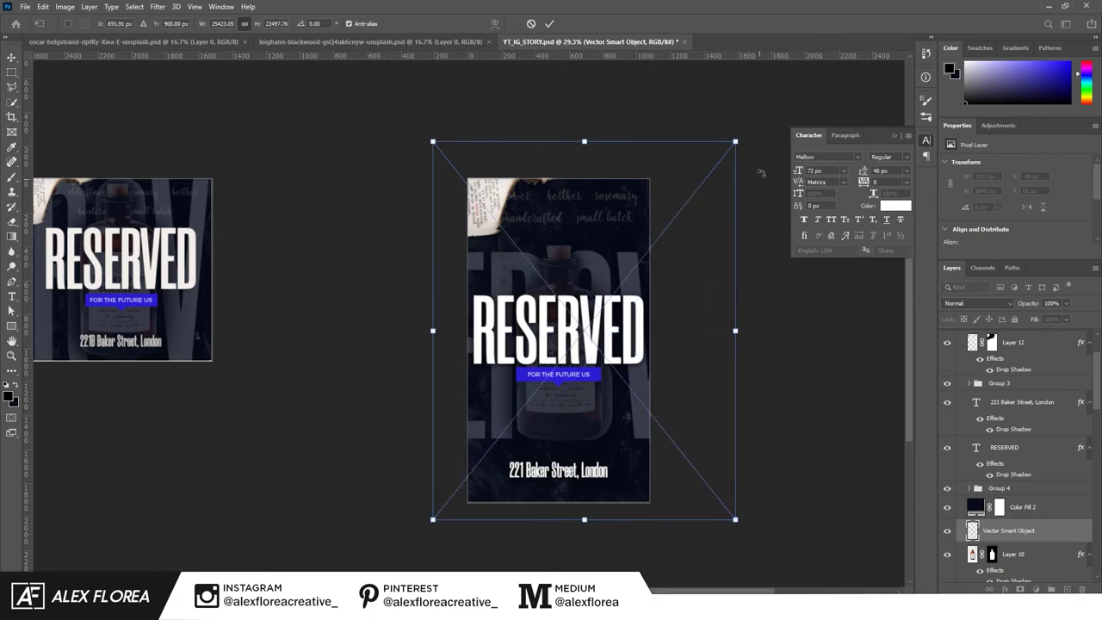
click(549, 23)
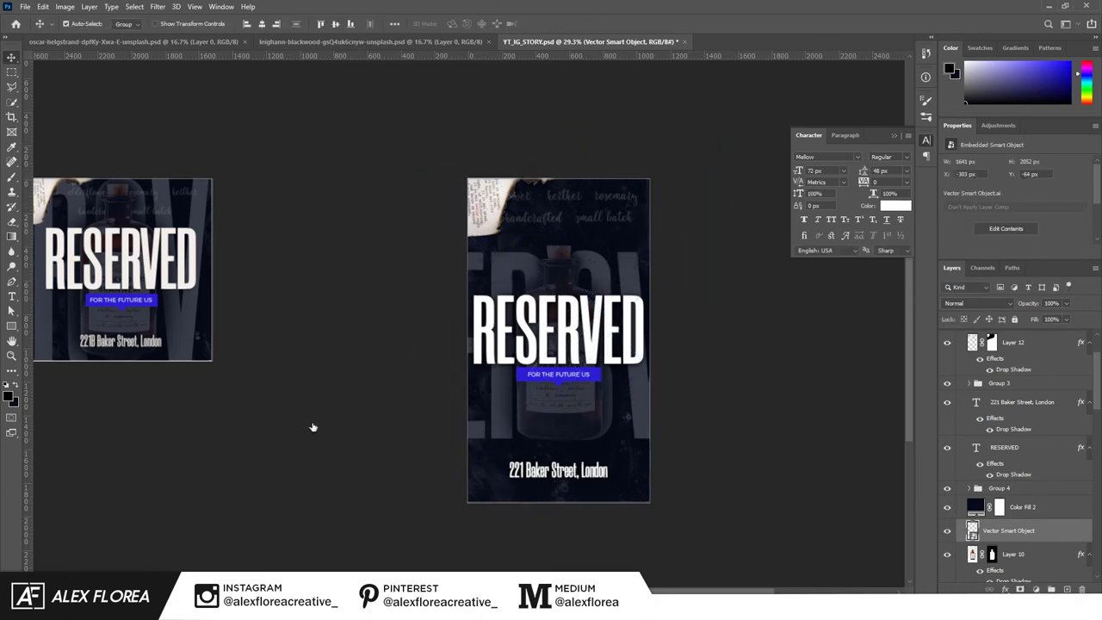
click(692, 343)
click(442, 337)
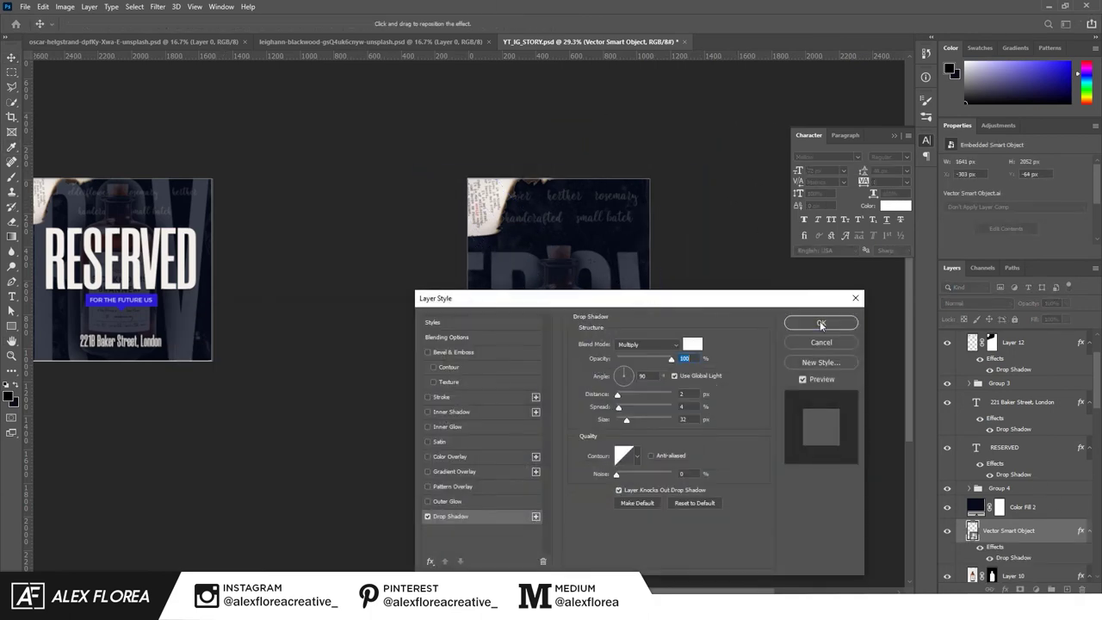
click(821, 323)
Move the texture above Color Fill 2 and enlarge it across the story design.
scroll(632, 431, up, 2)
key(ctrl+bracketright)
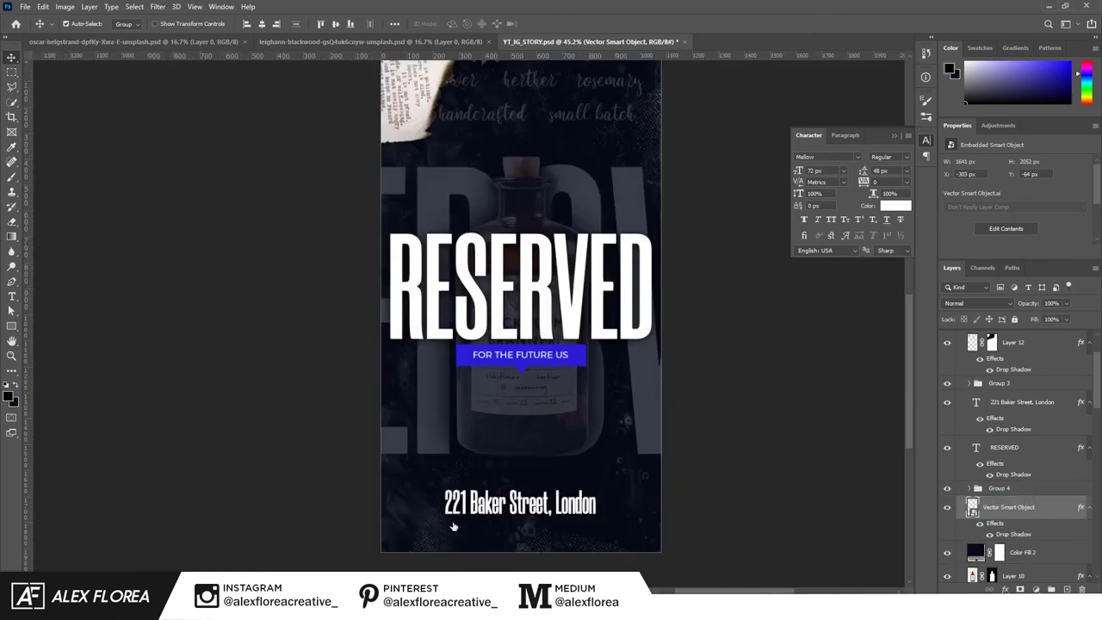
scroll(453, 525, up, 1)
scroll(639, 515, up, 1)
scroll(639, 515, down, 2)
key(ctrl+t)
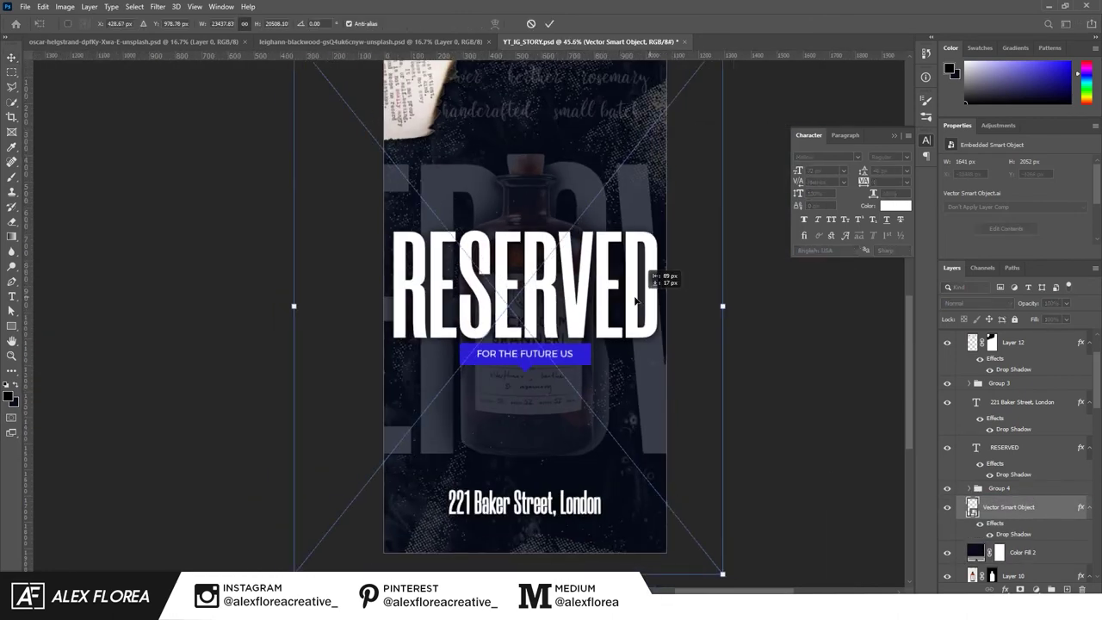
mouse_move(663, 278)
mouse_down()
mouse_move(686, 126)
mouse_move(768, 60)
mouse_up()
scroll(516, 344, down, 3)
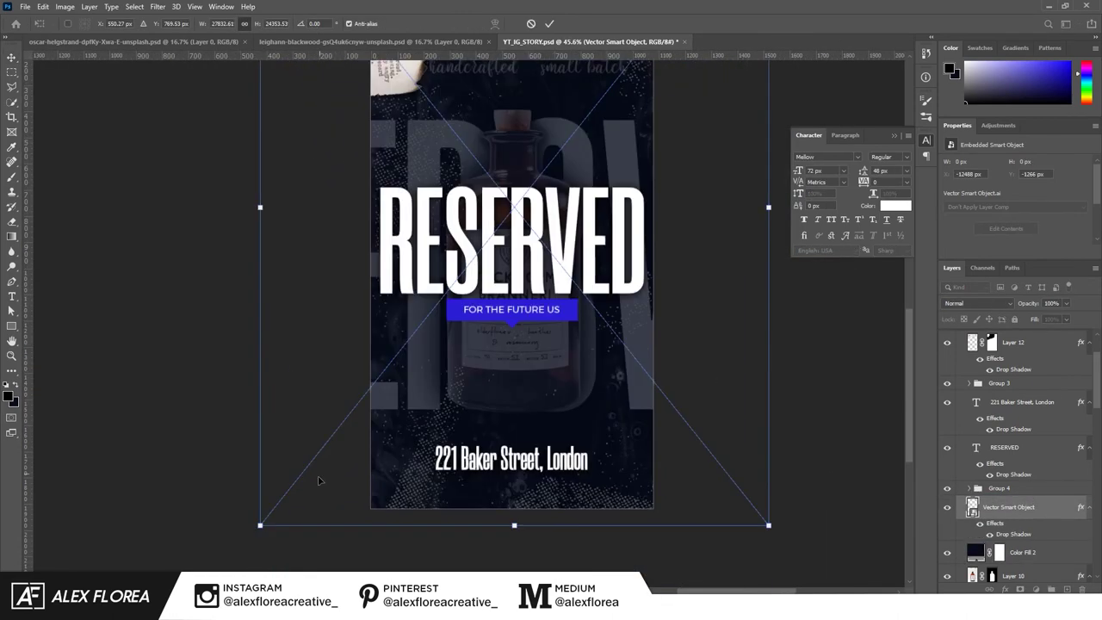
drag(264, 519, 222, 526)
scroll(572, 419, up, 3)
key(Return)
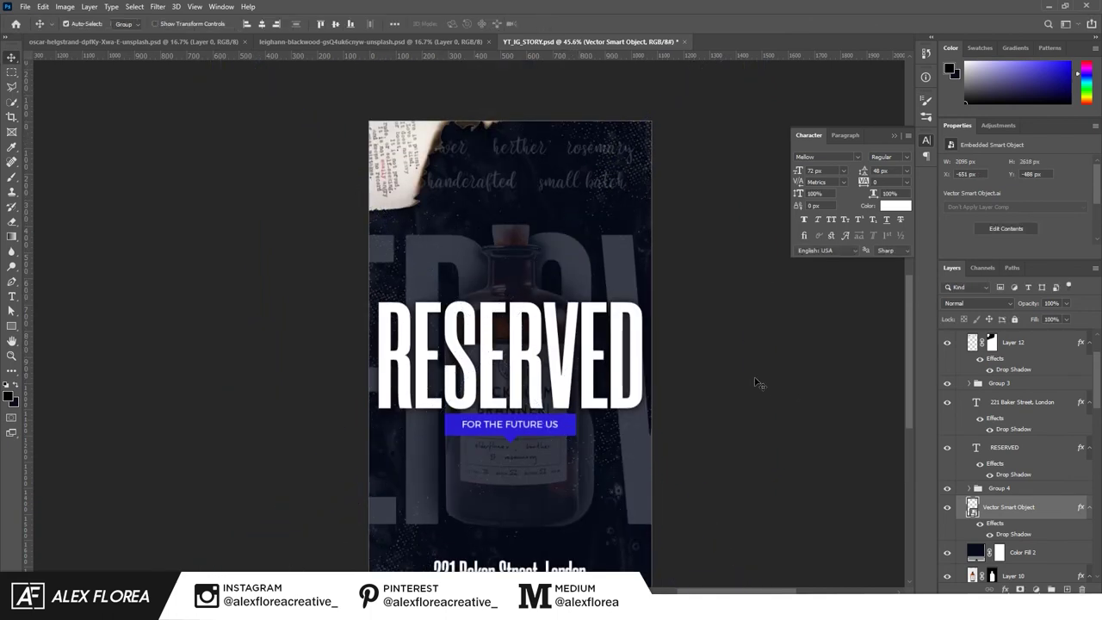
scroll(755, 380, down, 1)
scroll(652, 443, right, 2)
Use the Artboard tool to add Artboard 2 to the right of the story.
key(shift+v)
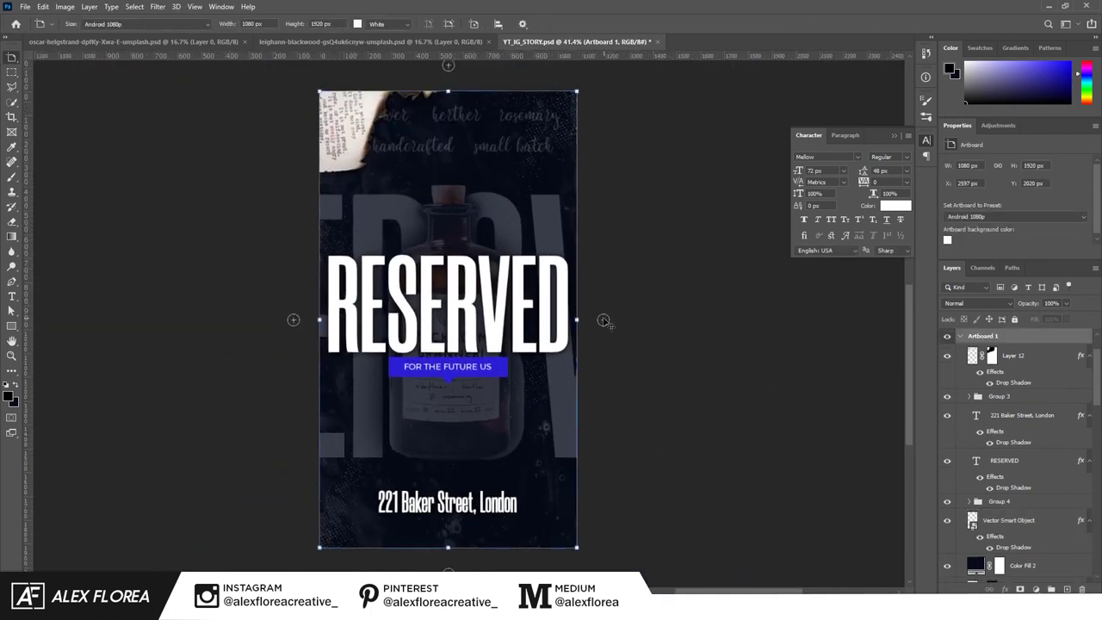
click(605, 320)
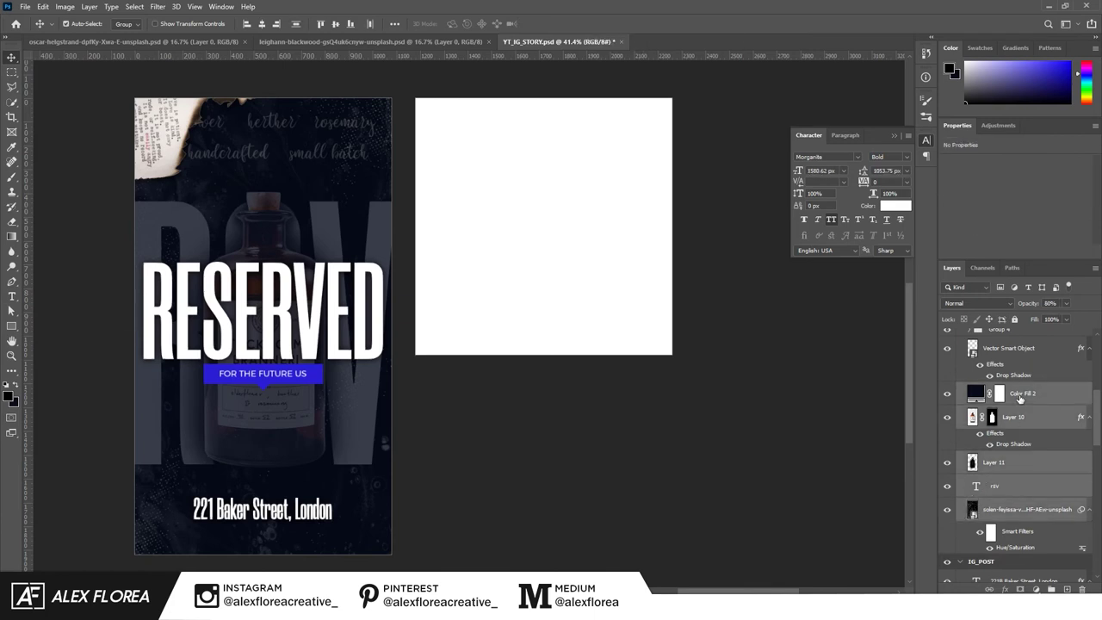
Shrink the bottle content to fit square Artboard 2.
scroll(1016, 431, up, 10)
click(993, 361)
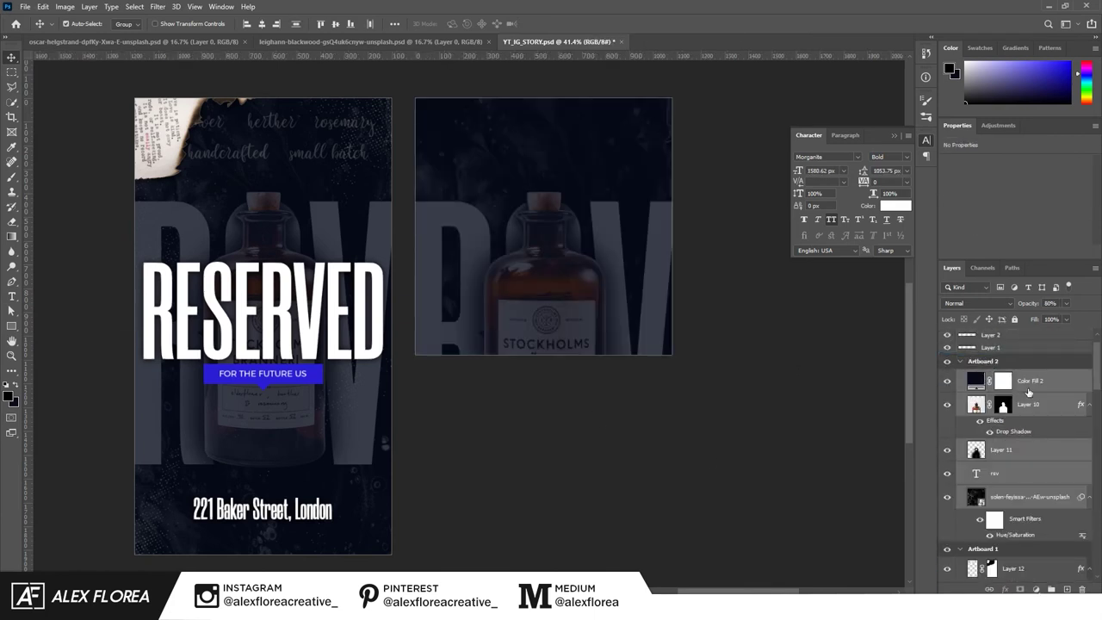
key(ctrl+t)
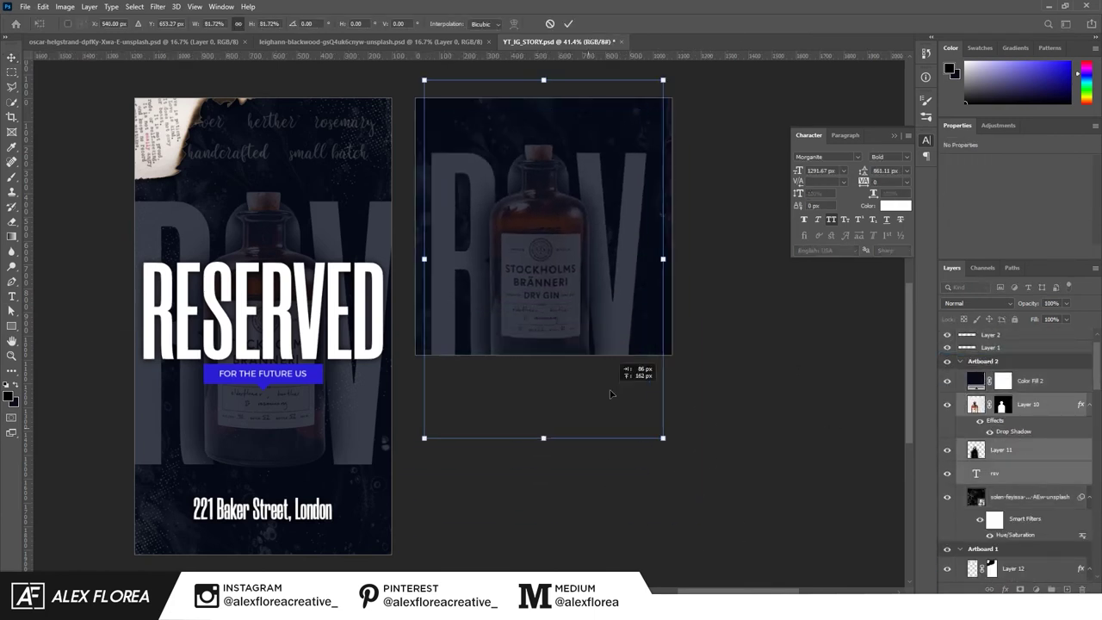
drag(649, 517, 649, 387)
key(Return)
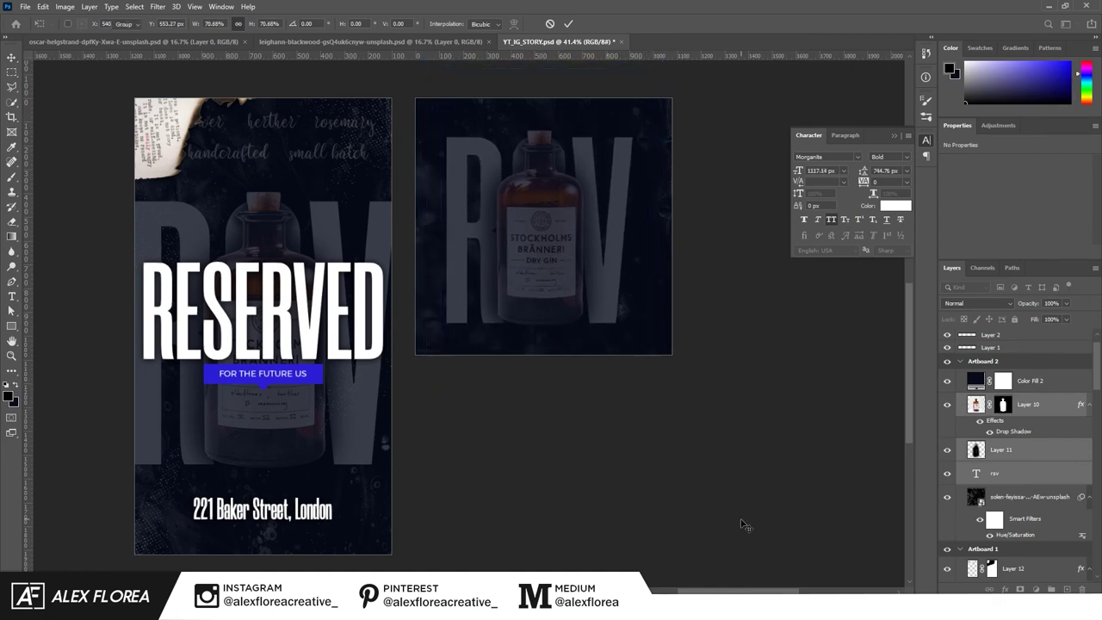
Enlarge the rsv letters around their centre in the square.
click(994, 472)
key(ctrl+t)
drag(652, 87, 704, 68)
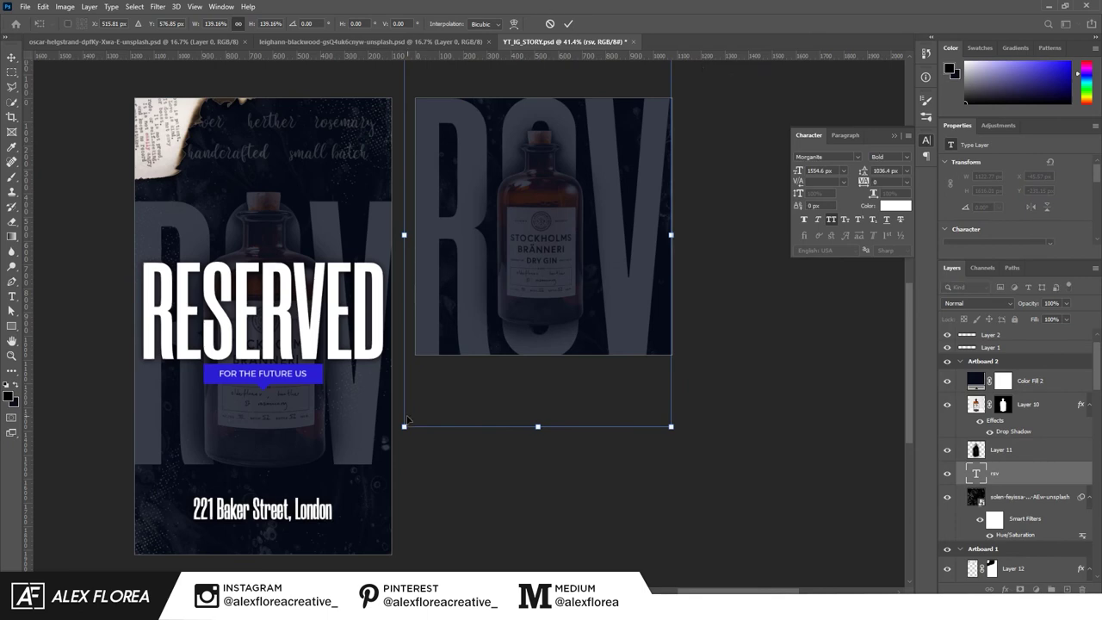
drag(408, 419, 411, 417)
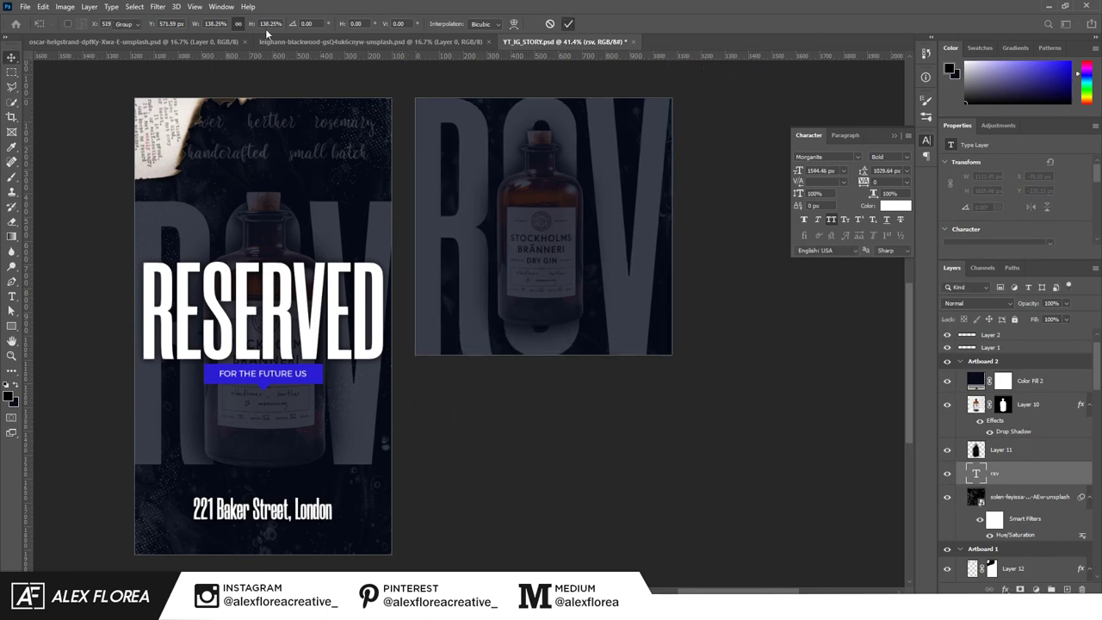
key(Return)
Copy the RESERVED headline and blue tag into the square and shrink them.
click(565, 274)
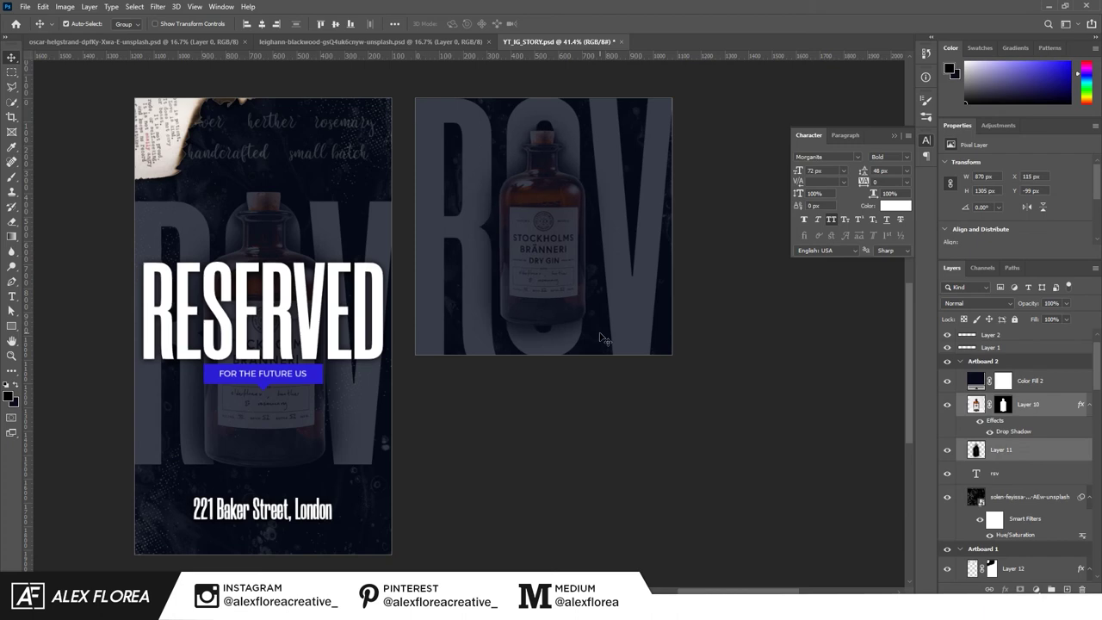
mouse_move(303, 346)
mouse_down()
mouse_move(560, 269)
mouse_move(591, 272)
mouse_up()
drag(676, 316, 641, 298)
Centre the headline and add the 221 Baker Street, London address at 110 px.
key(Return)
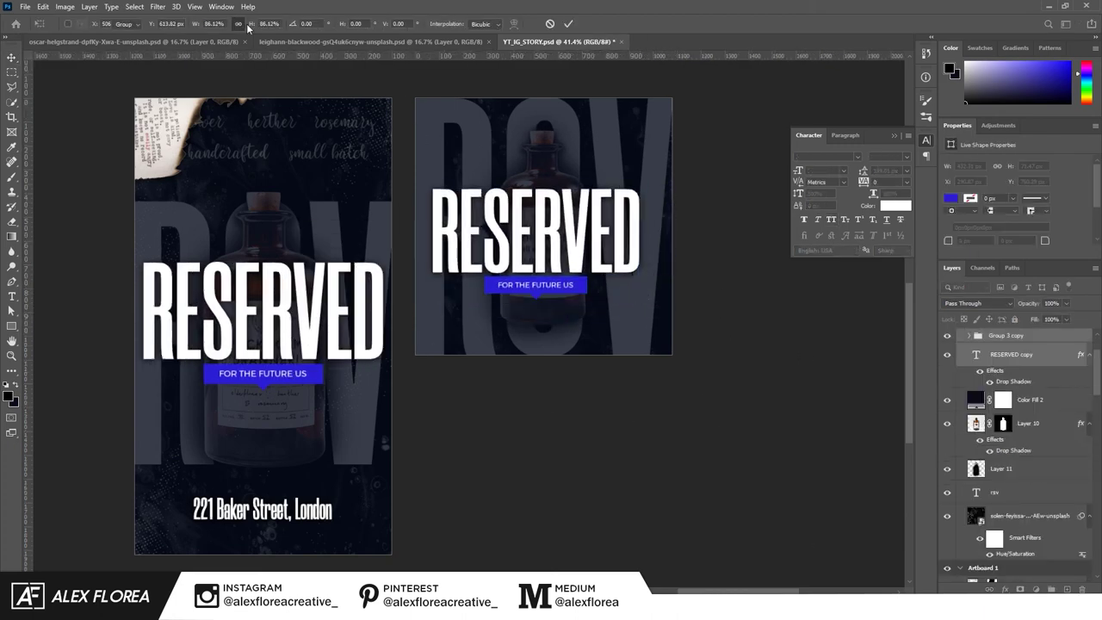
click(264, 24)
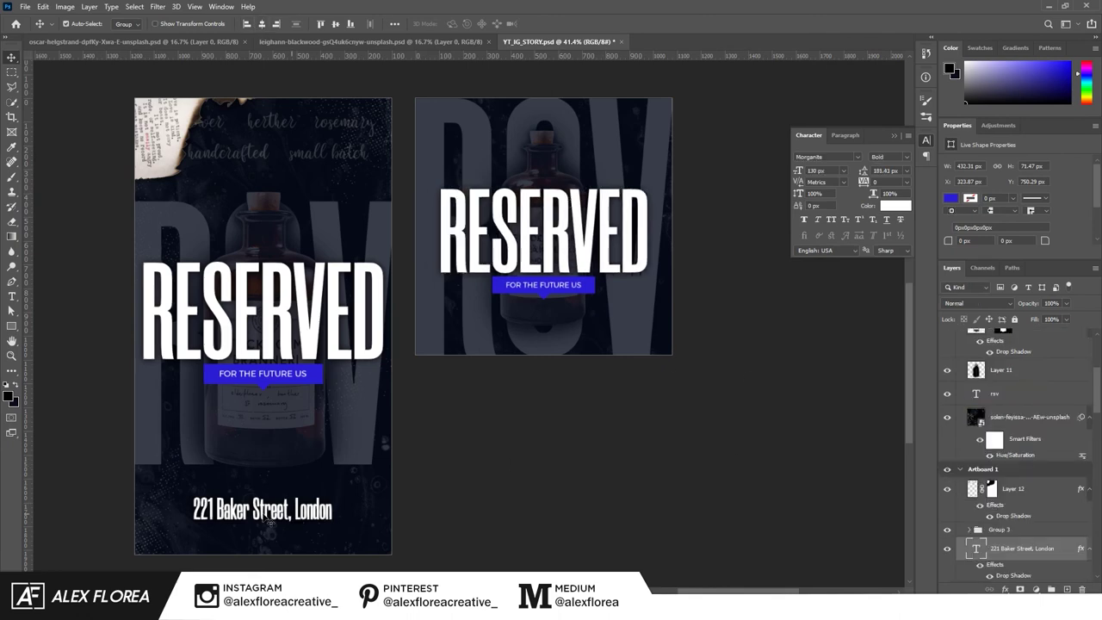
drag(262, 510, 547, 331)
text(110)
key(Return)
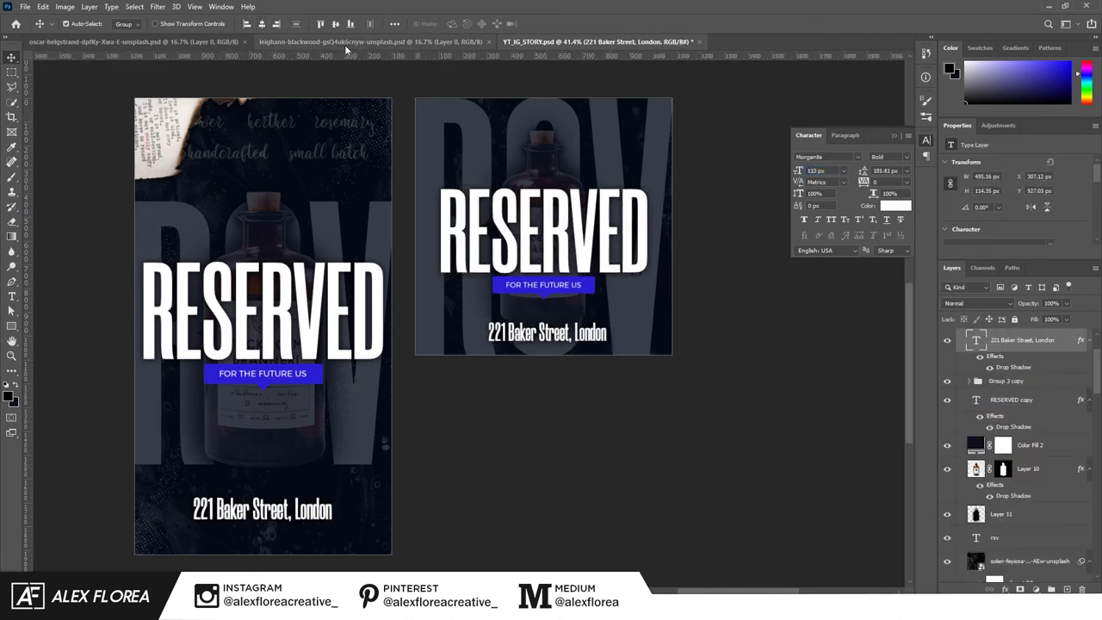
Copy the burnt paper corner into the square's top-left, shrunk to about 78%.
drag(207, 162, 527, 193)
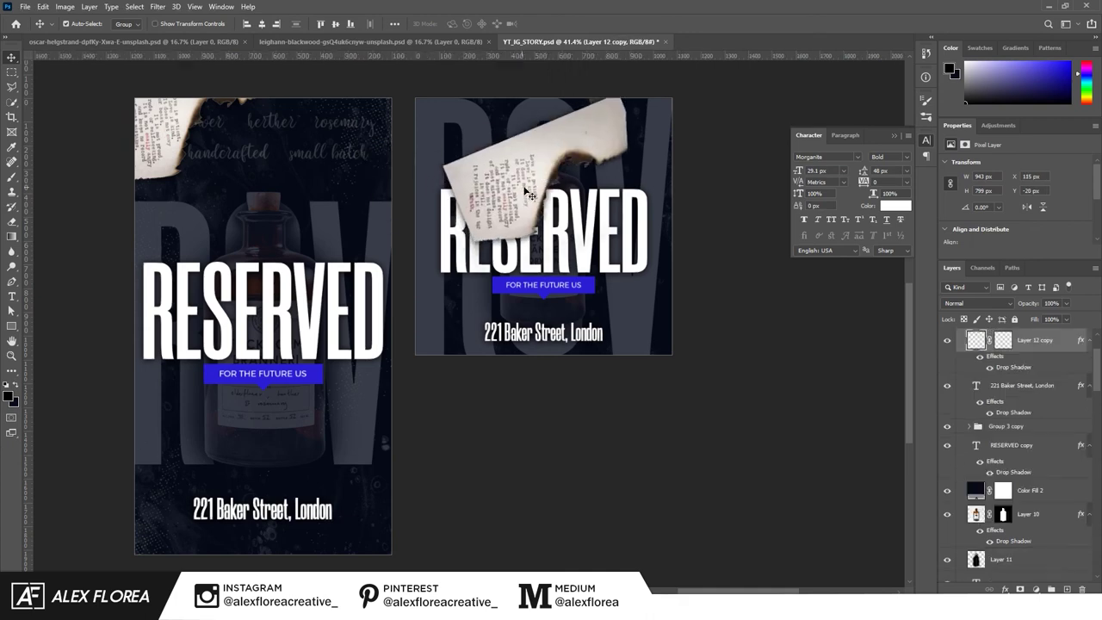
drag(577, 157, 525, 116)
key(ctrl+t)
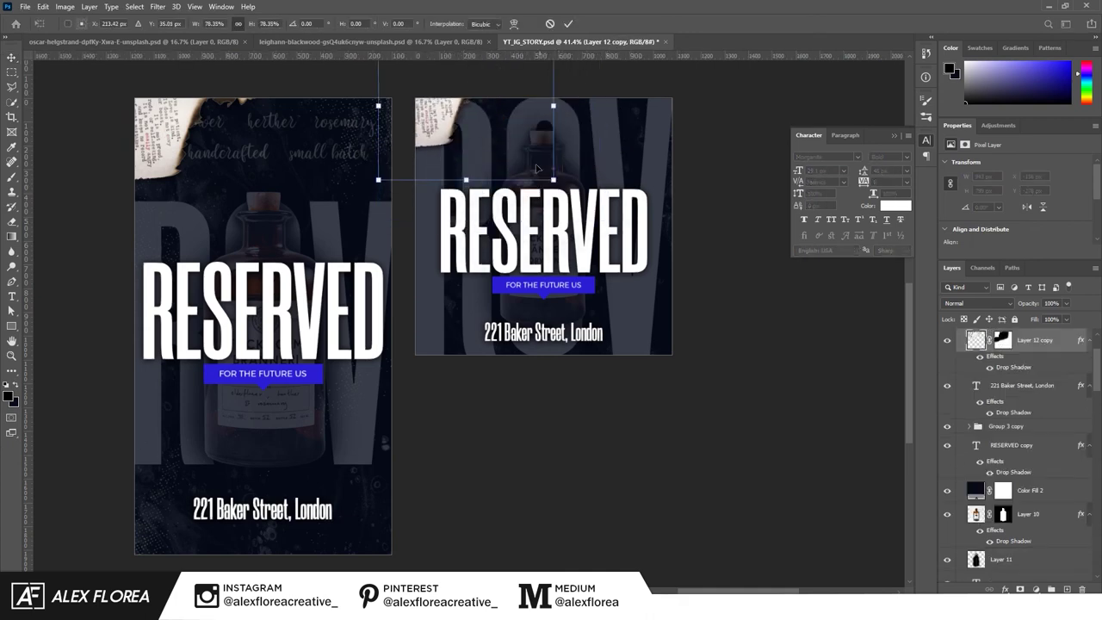
drag(477, 75, 491, 152)
key(Return)
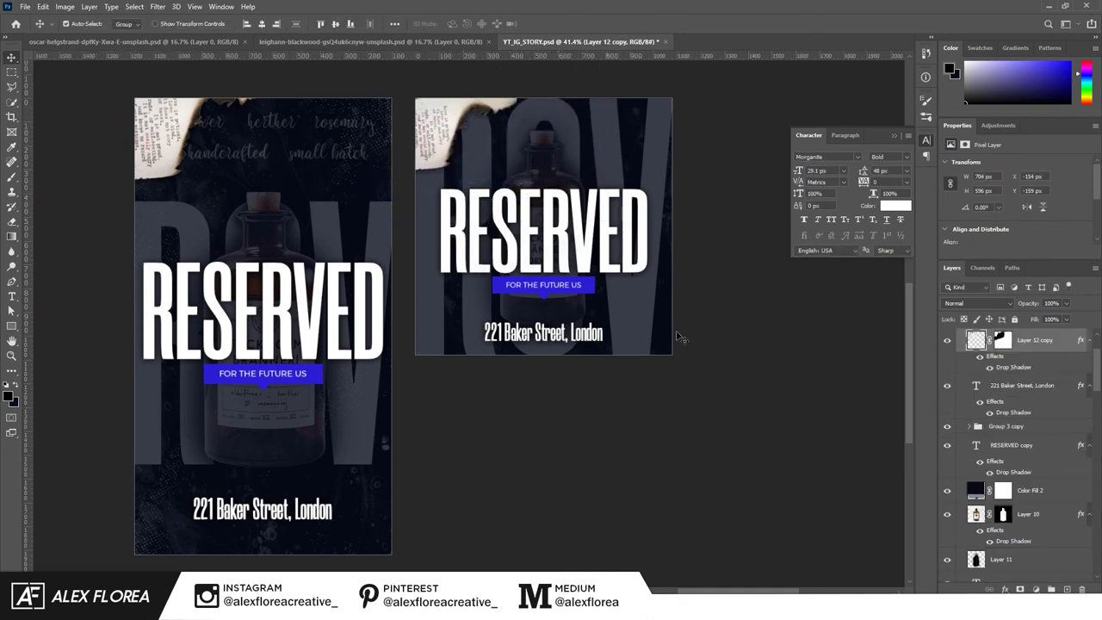
click(1032, 489)
scroll(1041, 564, down, 2)
click(1033, 537)
Scale the dark solen-feyissa background photo down to fit the square post.
key(ctrl+t)
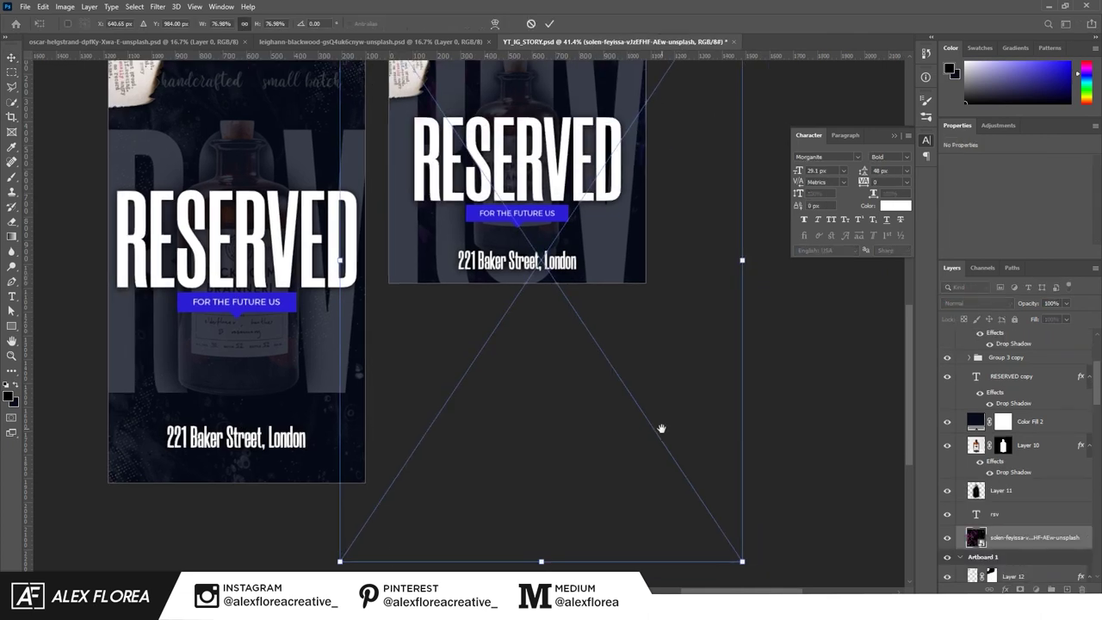
drag(743, 557, 676, 382)
scroll(676, 381, up, 3)
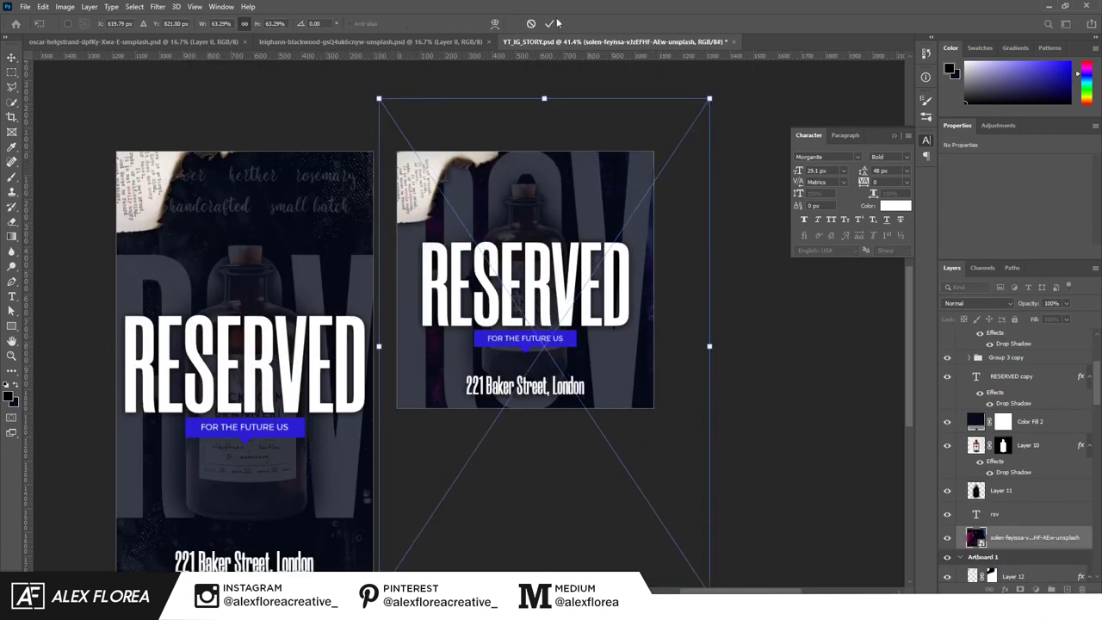
key(Return)
Select Color Fill 2 and show the Vector Smart Object texture layer above it.
scroll(660, 369, down, 1)
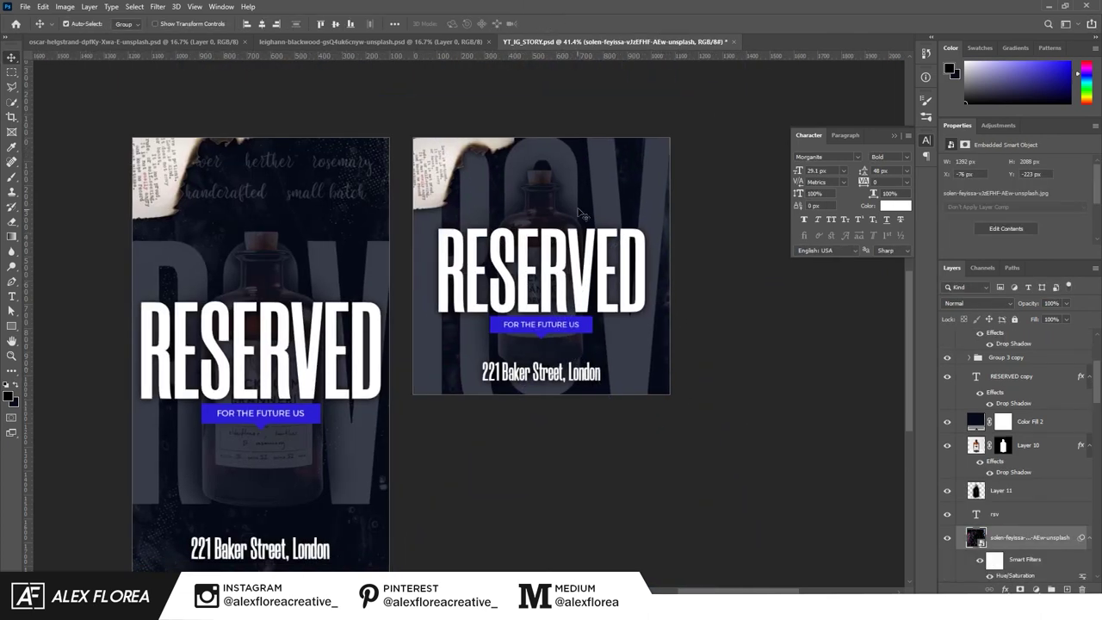
scroll(581, 213, down, 2)
click(1024, 394)
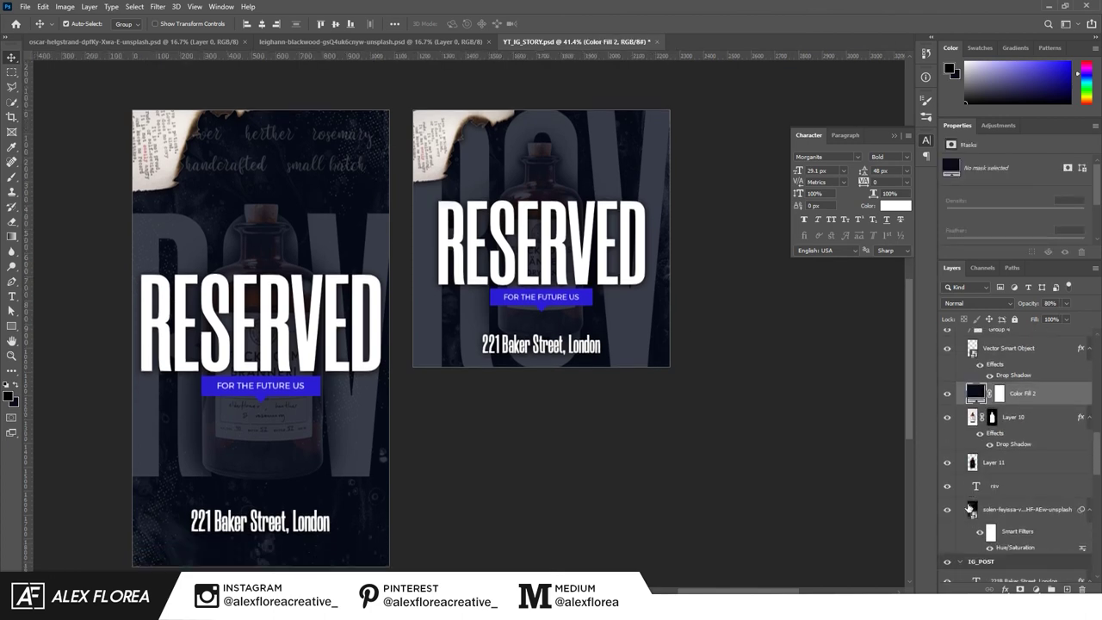
click(613, 294)
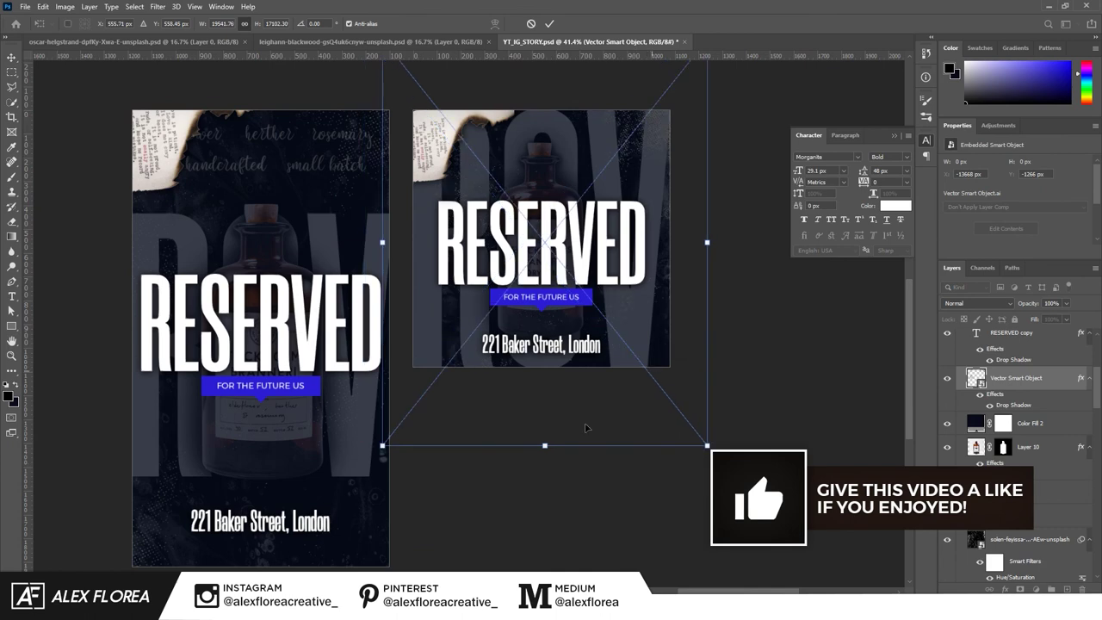
Shift the vector texture overlay slightly down and right, then commit its placement.
drag(677, 423, 680, 445)
scroll(607, 198, up, 2)
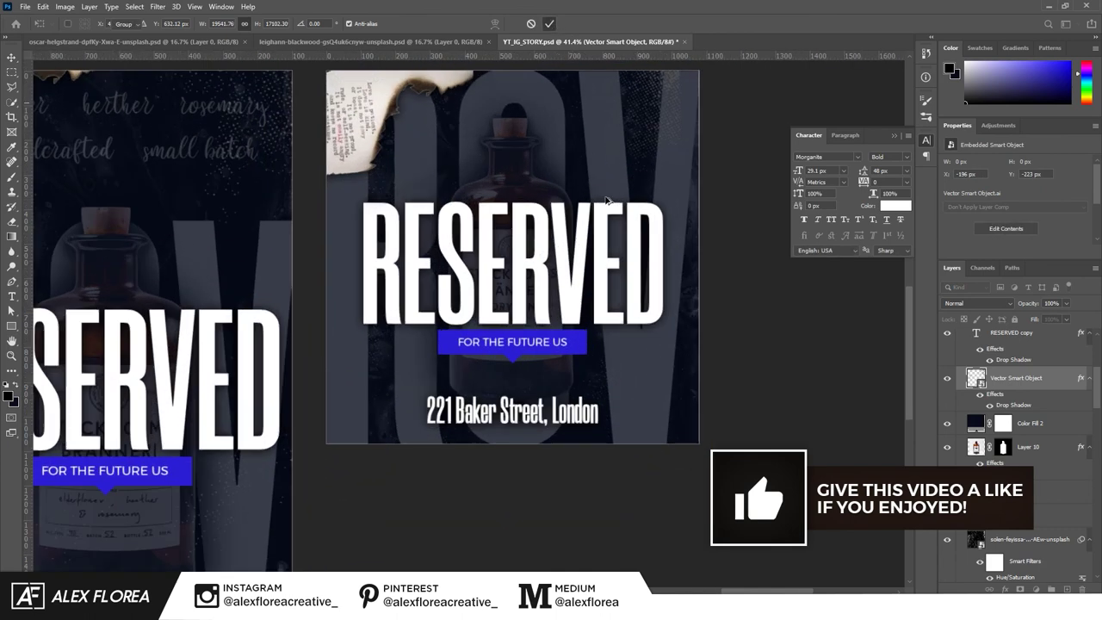
key(shift+Right)
key(shift+Right)
key(shift+Right)
key(shift+Right)
key(shift+Right)
click(550, 24)
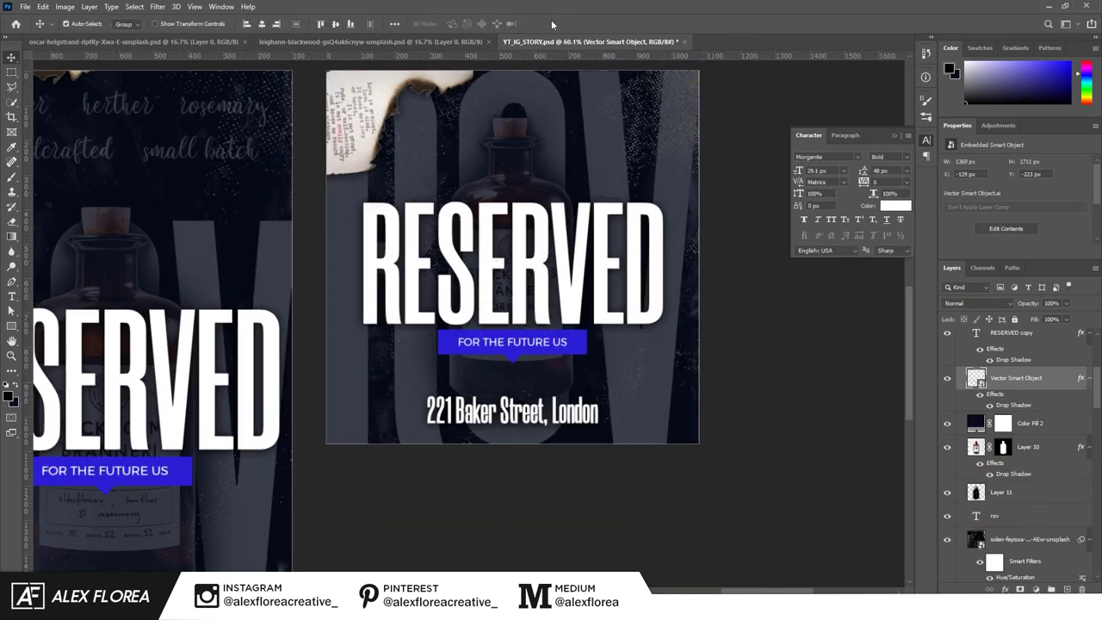